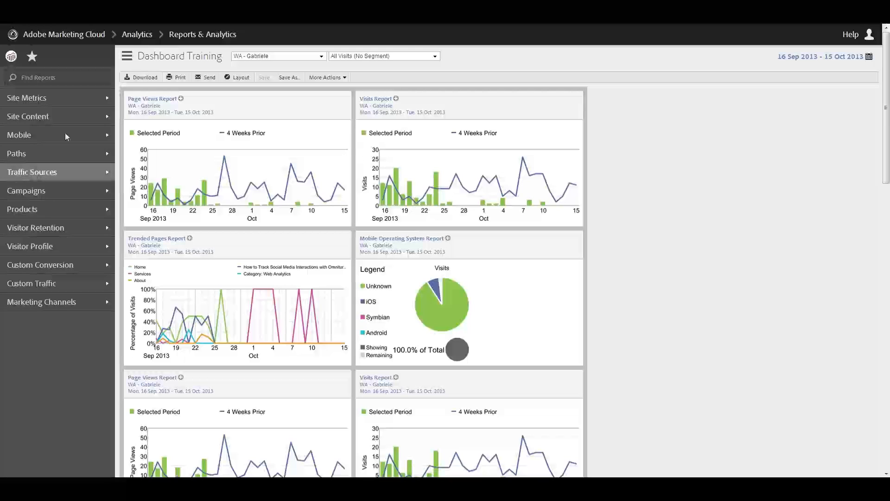
Step: Open the Report Suite Manager in the Admin Tools
{"action": "left_click", "coordinate": [32, 57]}
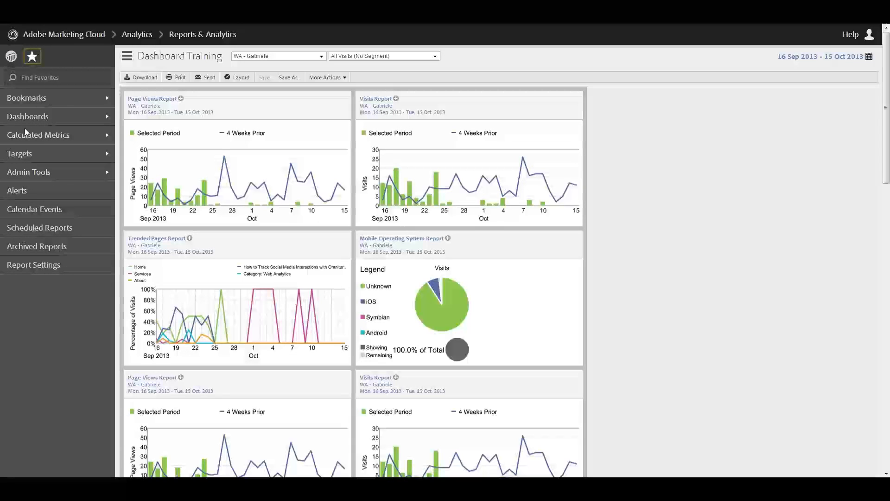
{"action": "left_click", "coordinate": [17, 173]}
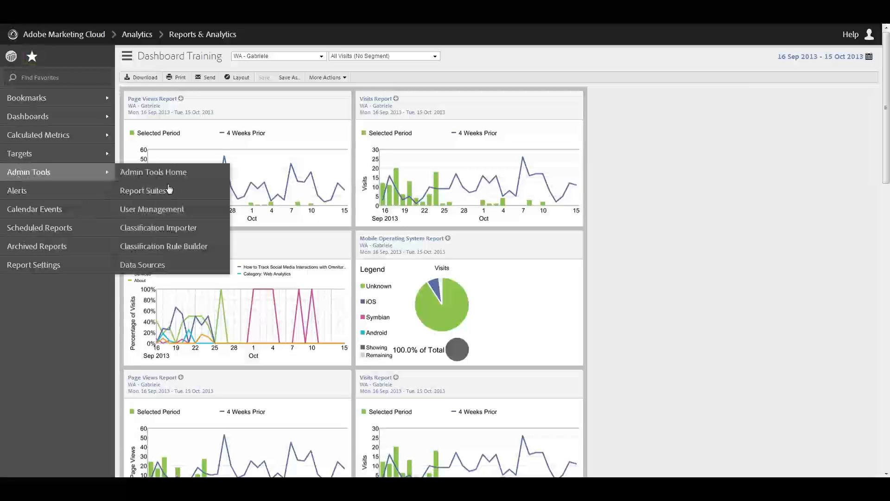
{"action": "left_click", "coordinate": [142, 190]}
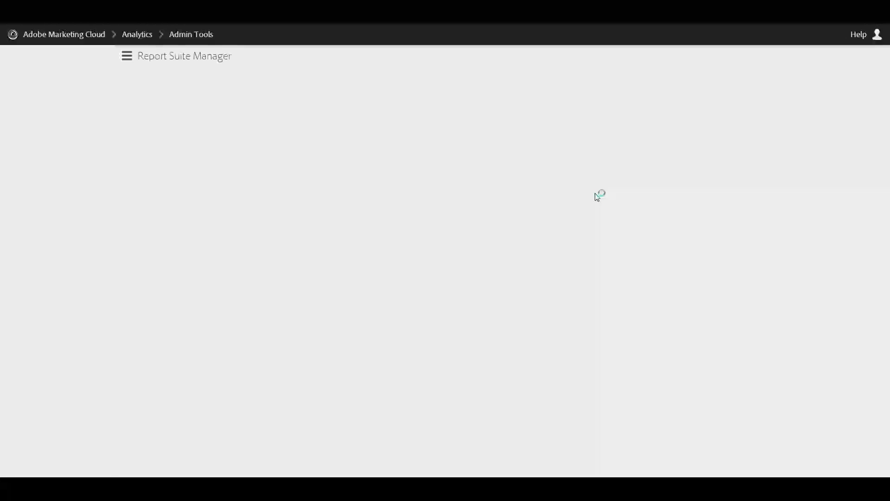
Step: Select the report suite used by the training dashboard and open its Conversion Variables settings
{"action": "scroll", "coordinate": [536, 287], "scroll_direction": "down", "scroll_amount": 6}
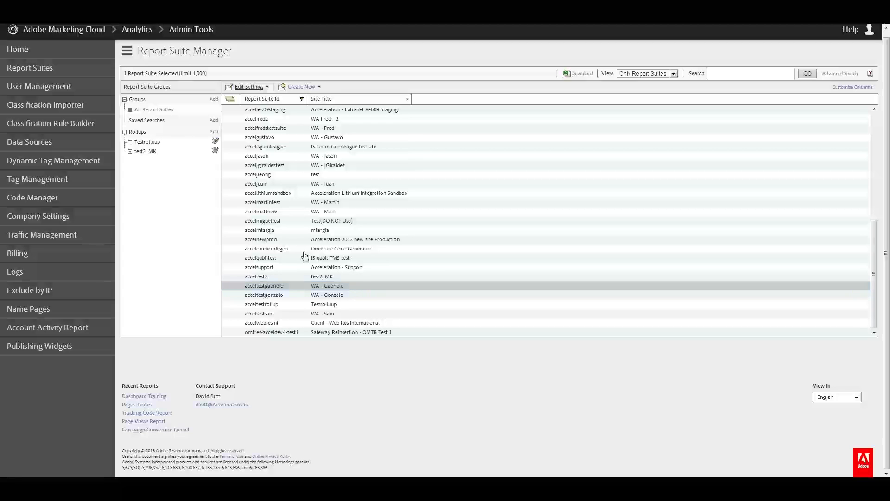
{"action": "left_click", "coordinate": [250, 87]}
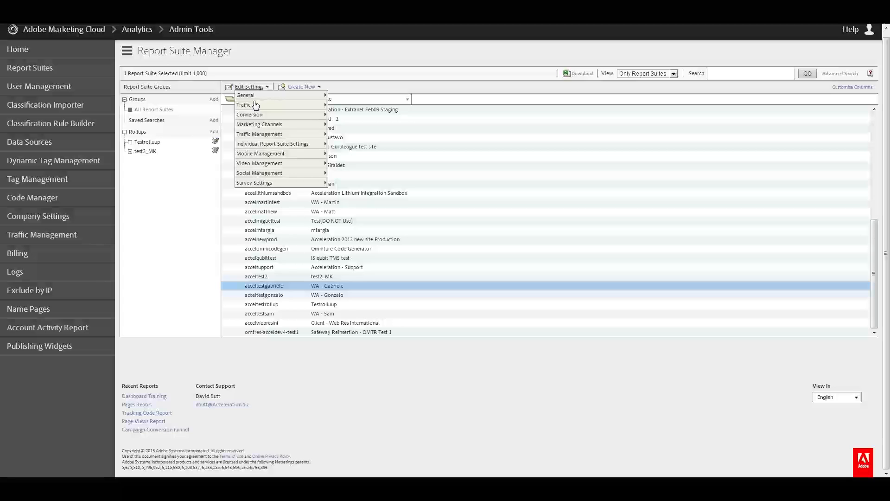
{"action": "mouse_move", "coordinate": [330, 115]}
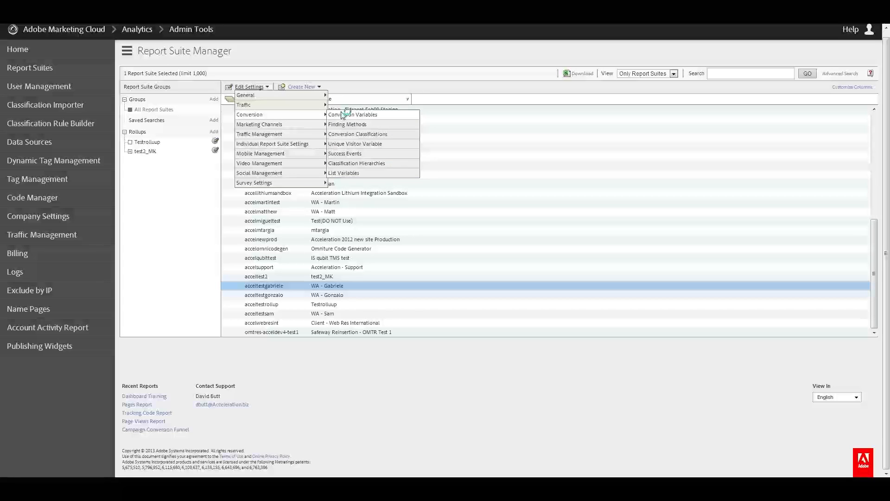
{"action": "left_click", "coordinate": [343, 115]}
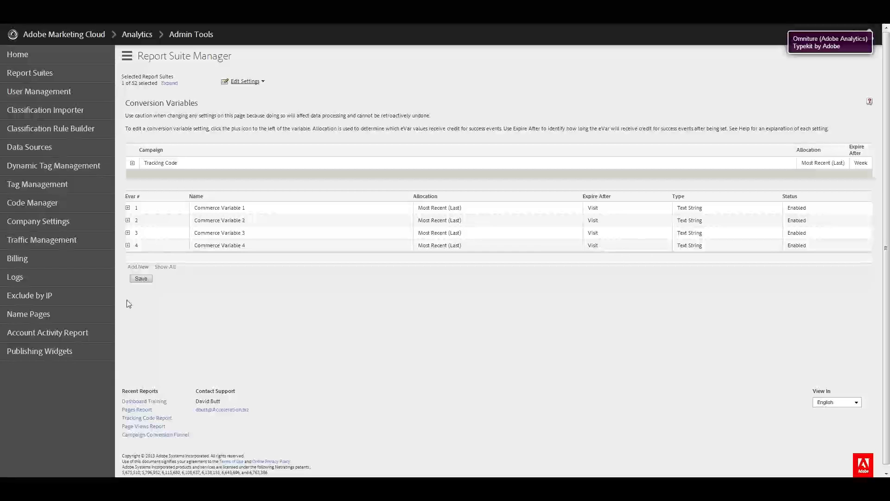
Step: Expand the settings of eVars 1 to 4 in the conversion variables list
{"action": "left_click", "coordinate": [128, 207]}
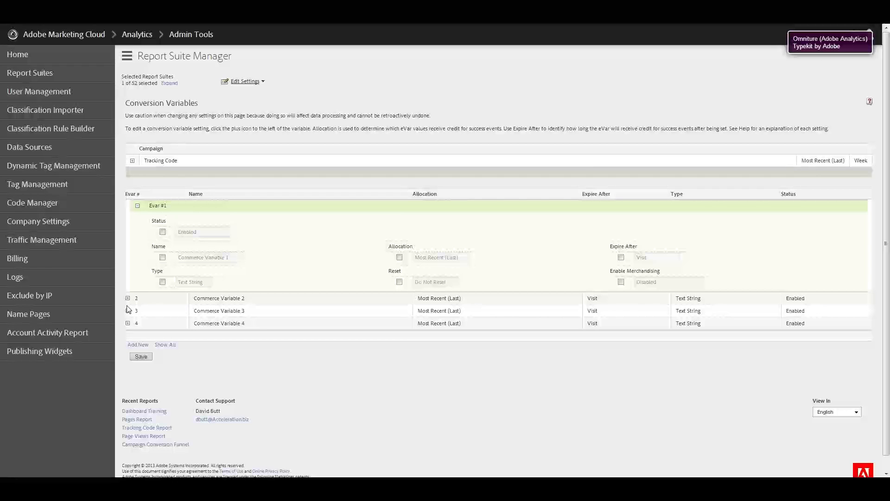
{"action": "left_click", "coordinate": [128, 298]}
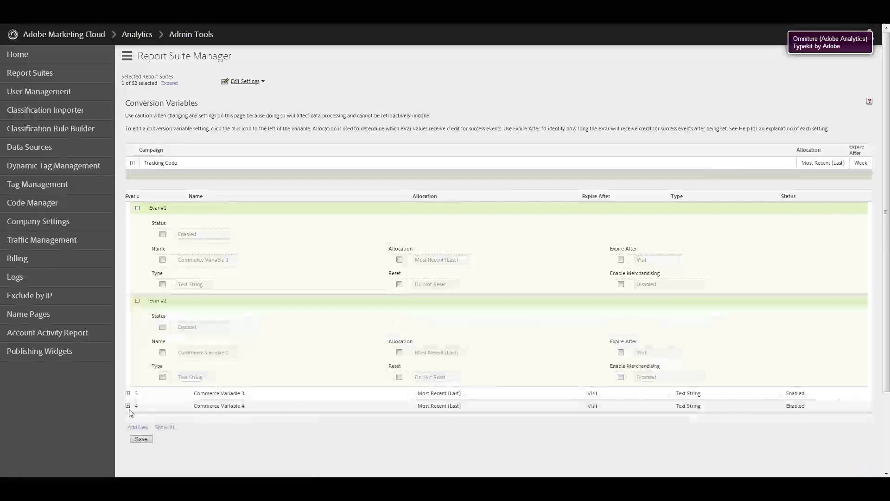
{"action": "left_click", "coordinate": [128, 394]}
{"action": "scroll", "coordinate": [134, 417], "scroll_direction": "down", "scroll_amount": 2}
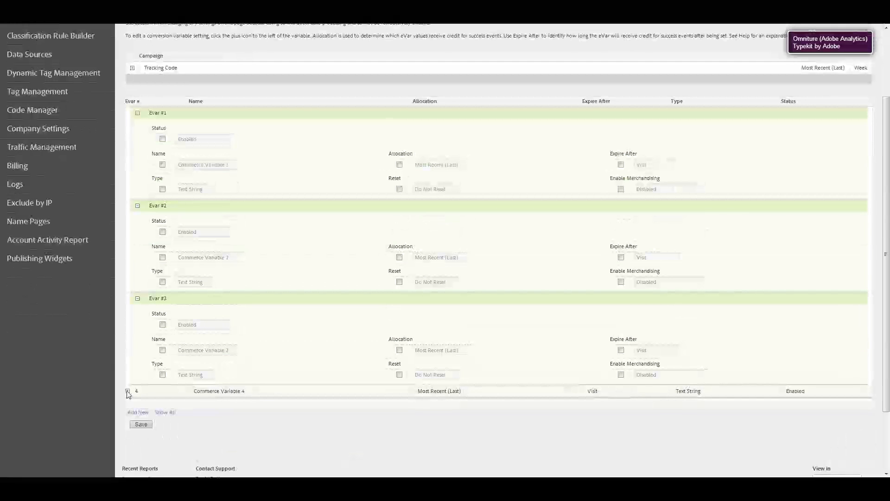
{"action": "left_click", "coordinate": [128, 391]}
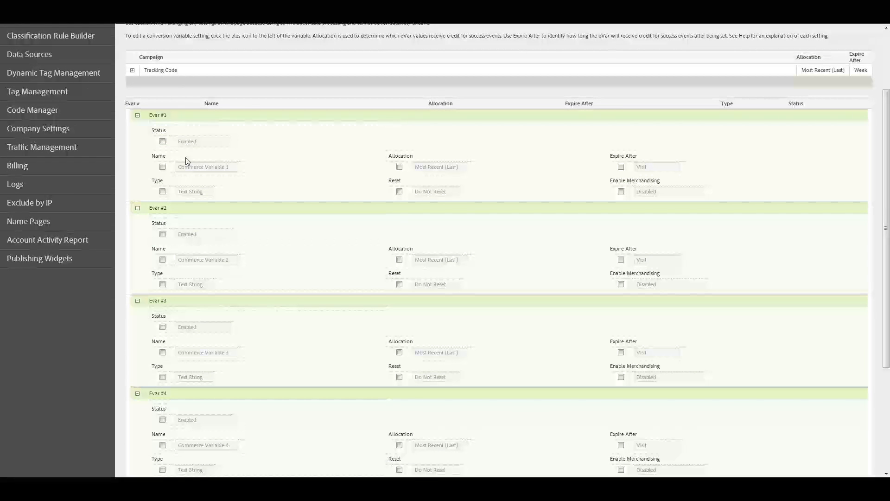
Step: Make the names of eVars 1, 2 and 3 editable
{"action": "left_click", "coordinate": [162, 143]}
{"action": "left_click", "coordinate": [163, 142]}
{"action": "left_click", "coordinate": [163, 167]}
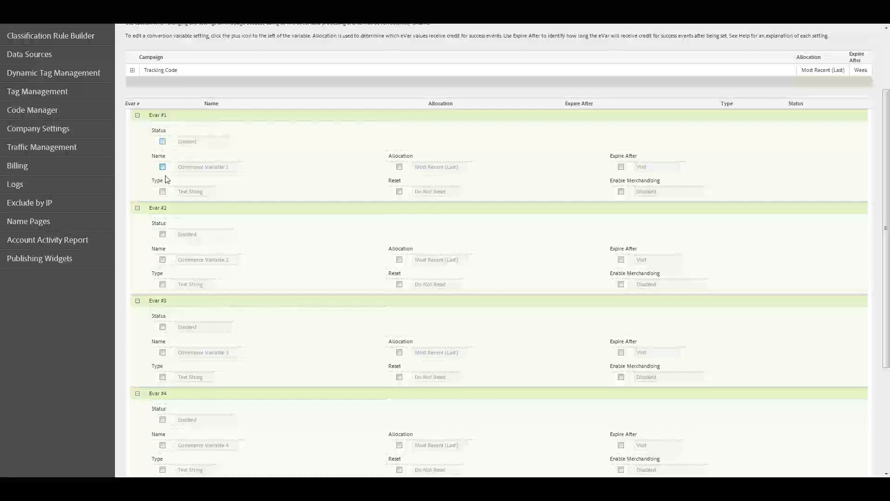
{"action": "left_click", "coordinate": [162, 259]}
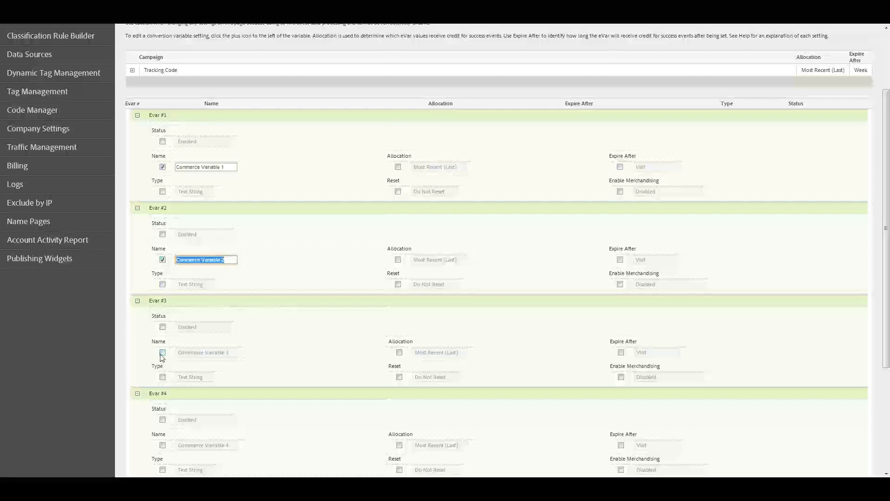
{"action": "left_click", "coordinate": [162, 353]}
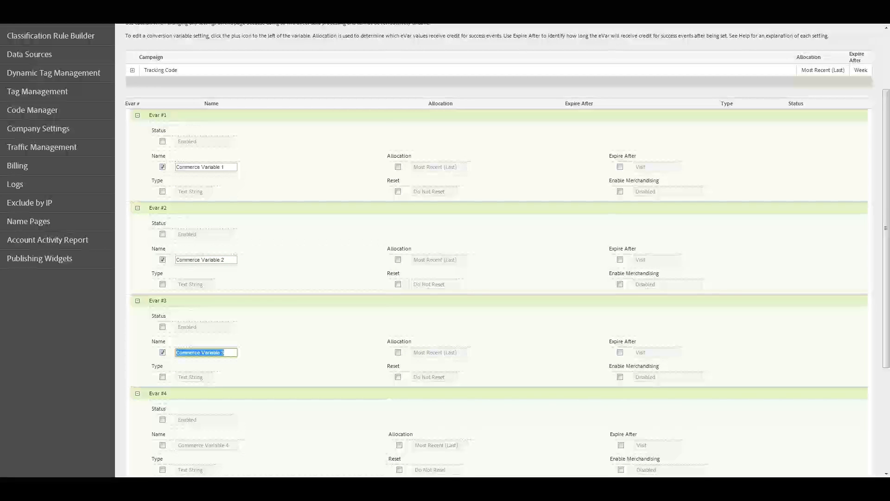
Step: Rename eVar 1 as "Video"
{"action": "left_click_drag", "start_coordinate": [229, 167], "coordinate": [135, 167]}
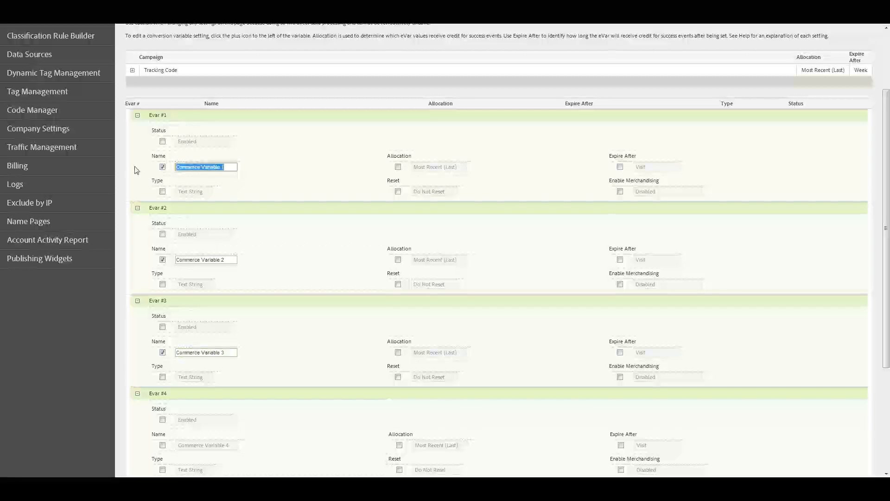
{"action": "type", "text": "Video"}
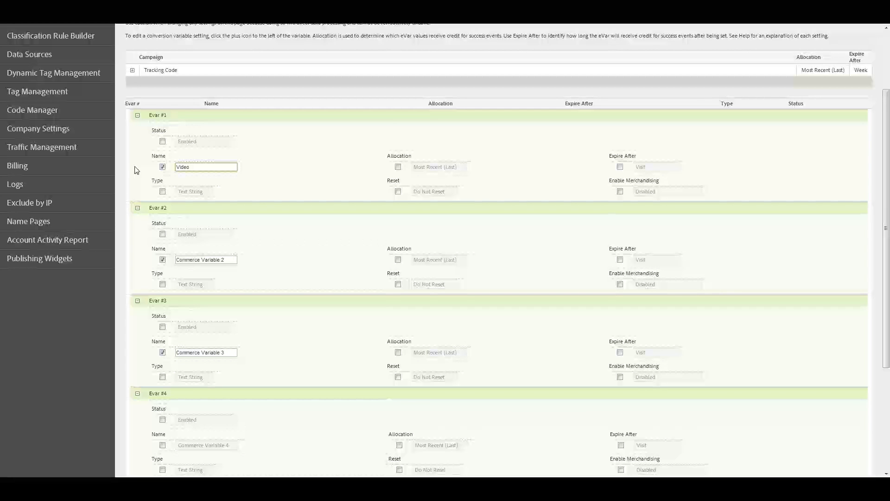
{"action": "left_click", "coordinate": [620, 167]}
Step: Rename eVar 2 as "Segments" and set it to expire after Page View
{"action": "left_click_drag", "start_coordinate": [226, 260], "coordinate": [174, 261]}
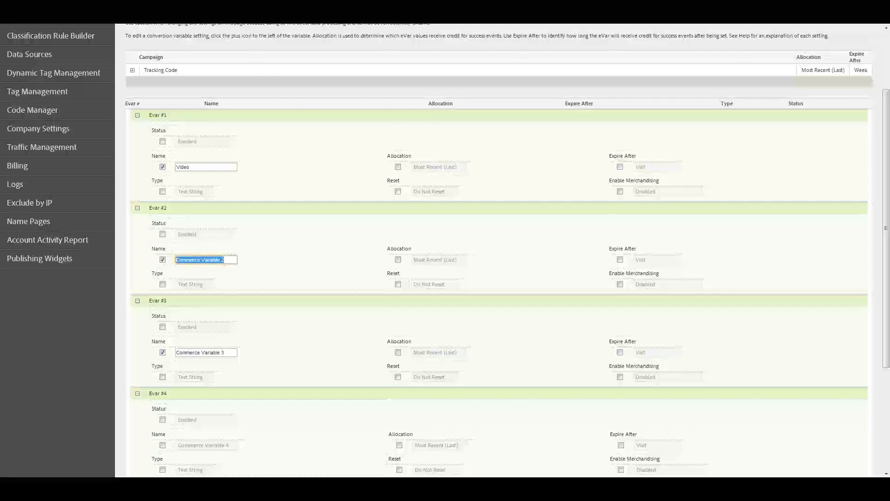
{"action": "type", "text": "Segments"}
{"action": "left_click", "coordinate": [621, 261]}
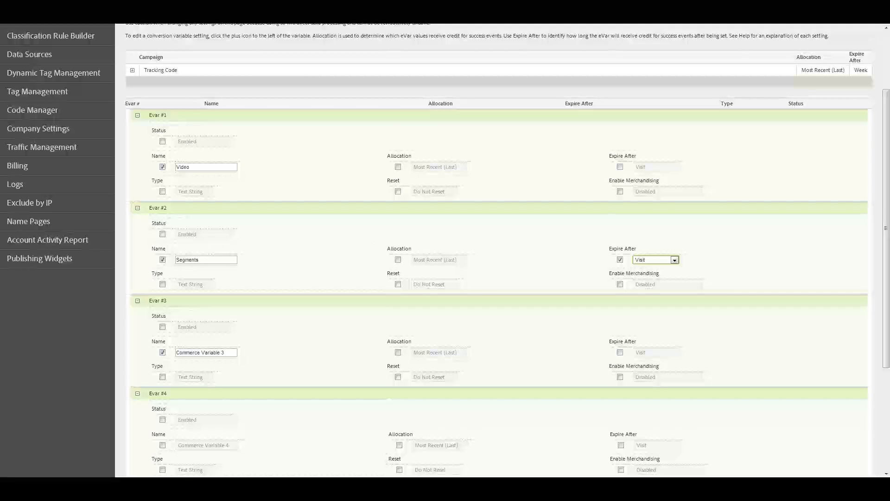
{"action": "left_click", "coordinate": [650, 272]}
Step: Rename eVar 3 as "Content Type" and set it to expire after Page View
{"action": "left_click", "coordinate": [225, 353]}
{"action": "left_click_drag", "start_coordinate": [224, 353], "coordinate": [154, 358]}
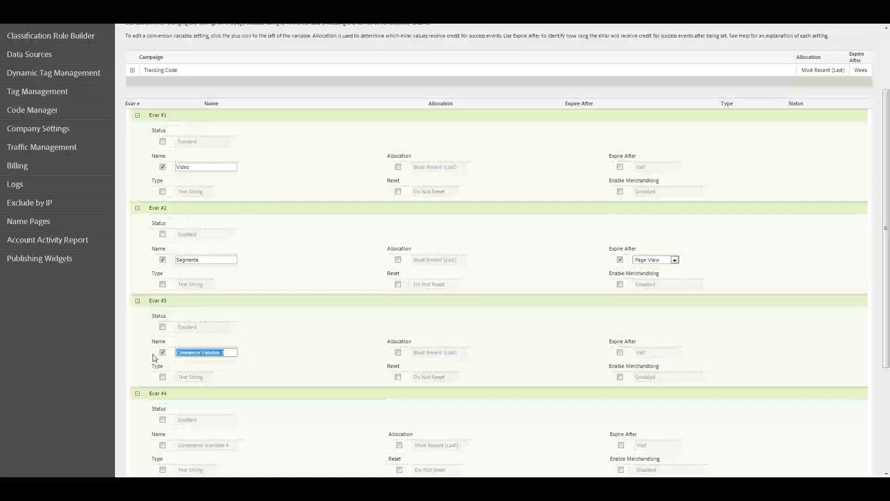
{"action": "type", "text": "Cone"}
{"action": "type", "text": "ent Type"}
{"action": "left_click", "coordinate": [621, 353]}
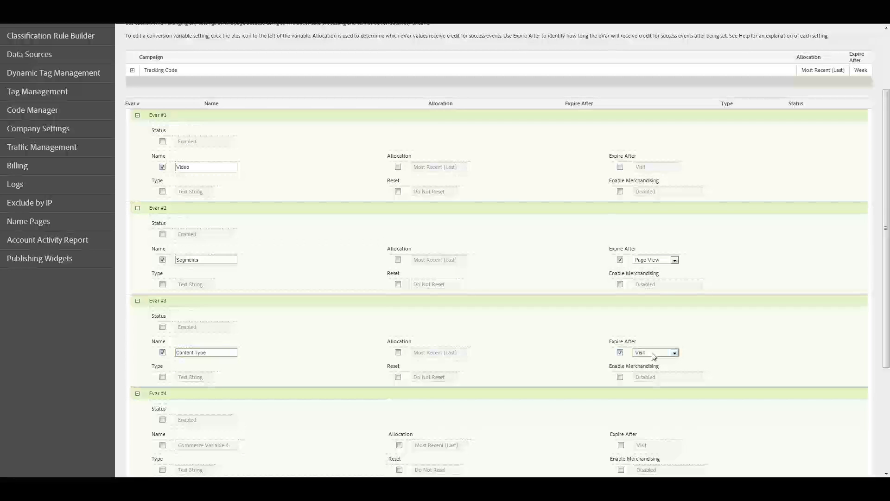
{"action": "left_click", "coordinate": [660, 267]}
Step: Set the status of eVar 4 to Disabled and save the conversion variable changes, accepting the warning
{"action": "scroll", "coordinate": [564, 368], "scroll_direction": "down", "scroll_amount": 2}
{"action": "scroll", "coordinate": [565, 368], "scroll_direction": "up", "scroll_amount": 4}
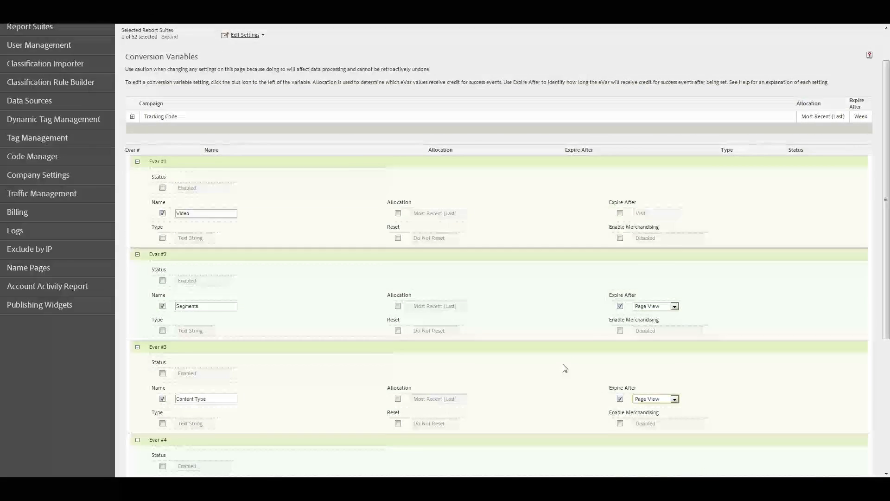
{"action": "scroll", "coordinate": [564, 367], "scroll_direction": "down", "scroll_amount": 5}
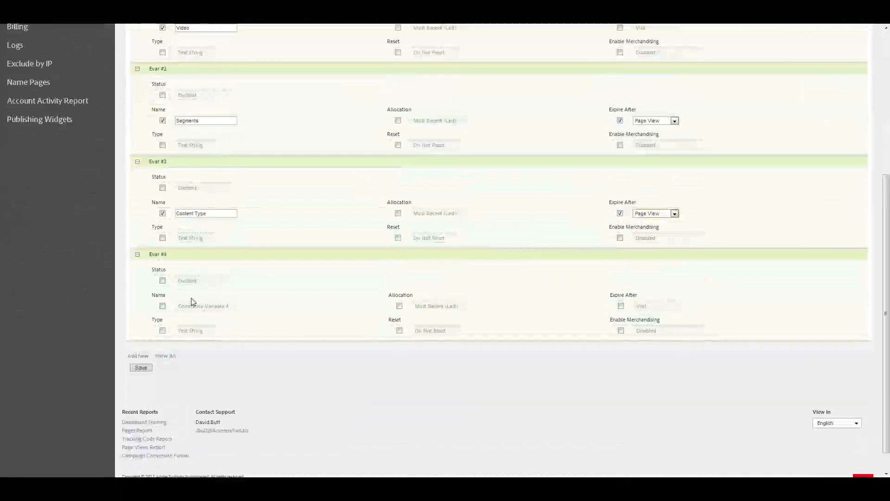
{"action": "left_click", "coordinate": [162, 280]}
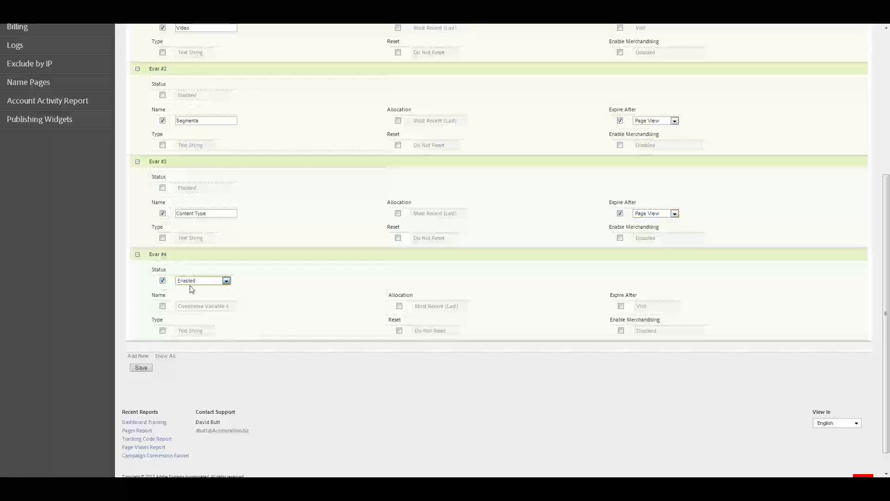
{"action": "left_click", "coordinate": [141, 368]}
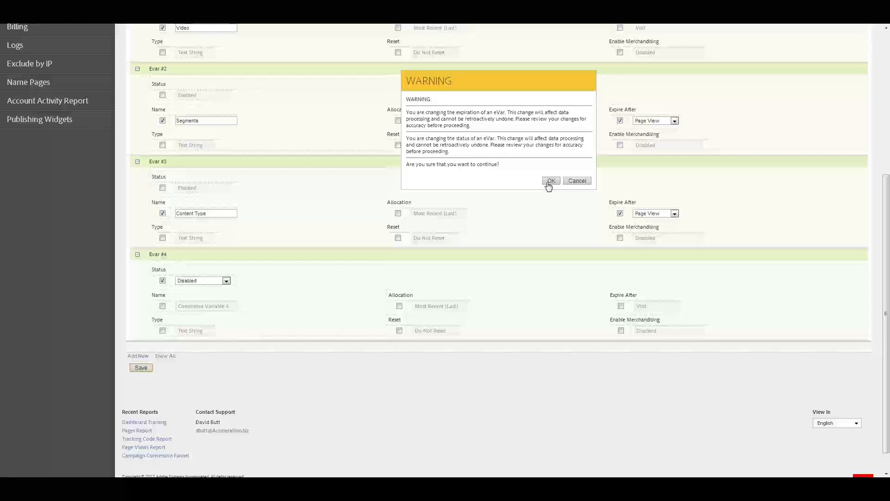
{"action": "left_click", "coordinate": [550, 184]}
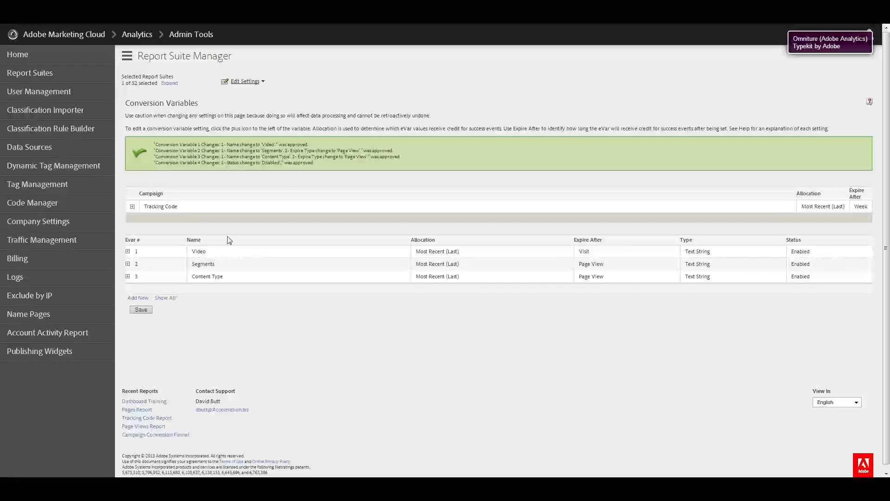
Step: Open the Success Events settings under the report suite's conversion settings
{"action": "left_click", "coordinate": [254, 88]}
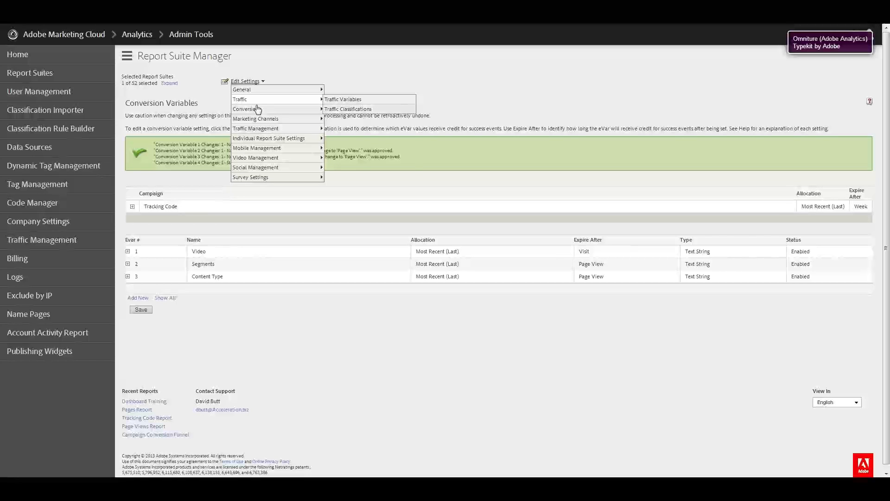
{"action": "mouse_move", "coordinate": [260, 109]}
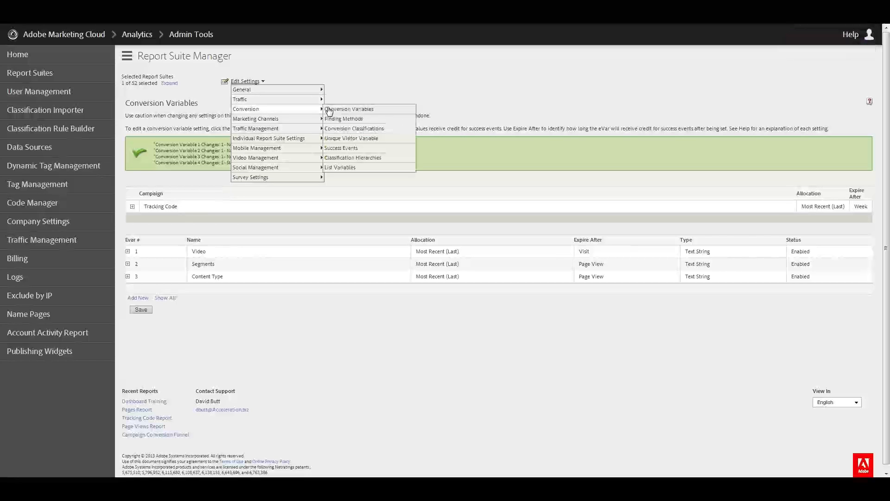
{"action": "left_click", "coordinate": [361, 150]}
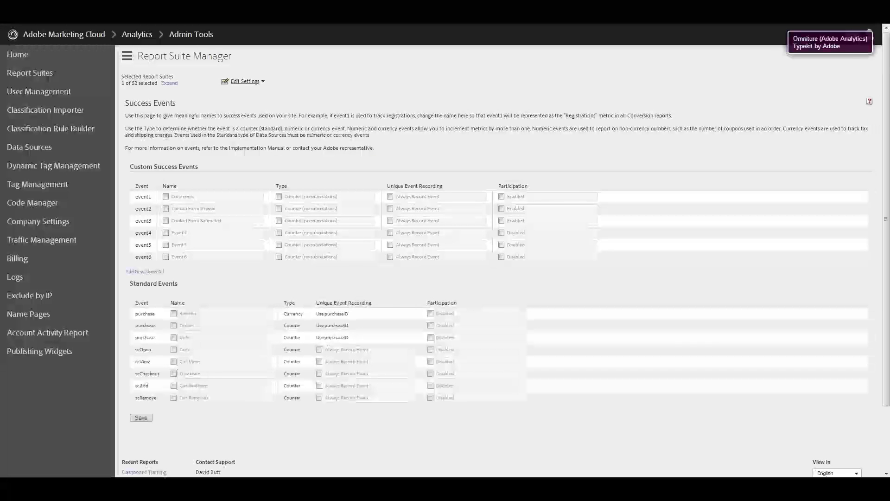
Step: Add event7 to the custom success events and make the names of event4 to event7 editable
{"action": "scroll", "coordinate": [464, 250], "scroll_direction": "down", "scroll_amount": 1}
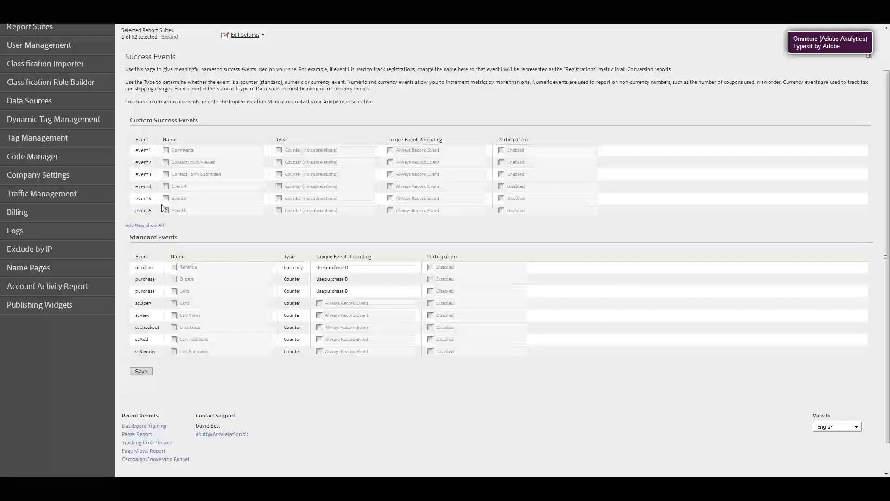
{"action": "left_click", "coordinate": [132, 226]}
{"action": "left_click", "coordinate": [165, 144]}
{"action": "left_click", "coordinate": [165, 157]}
{"action": "left_click", "coordinate": [166, 180]}
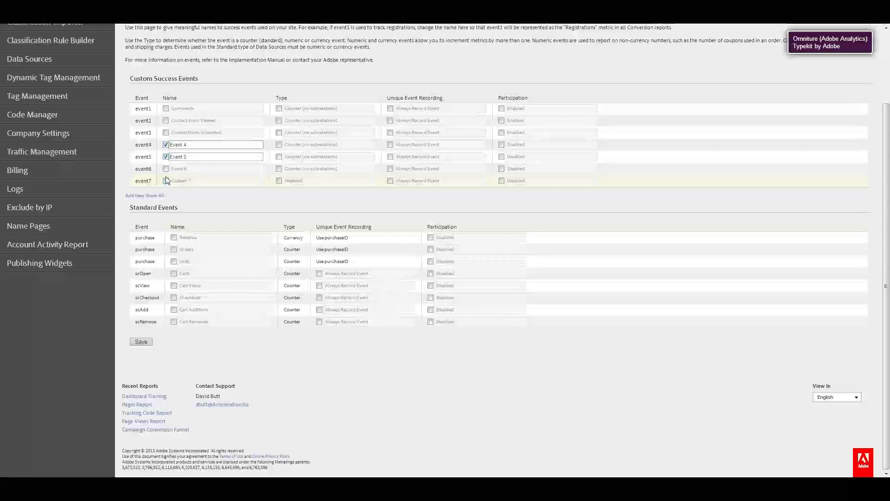
{"action": "left_click", "coordinate": [166, 169]}
Step: Set Participation to Enabled for event4, event5, event6 and event7
{"action": "left_click", "coordinate": [501, 145]}
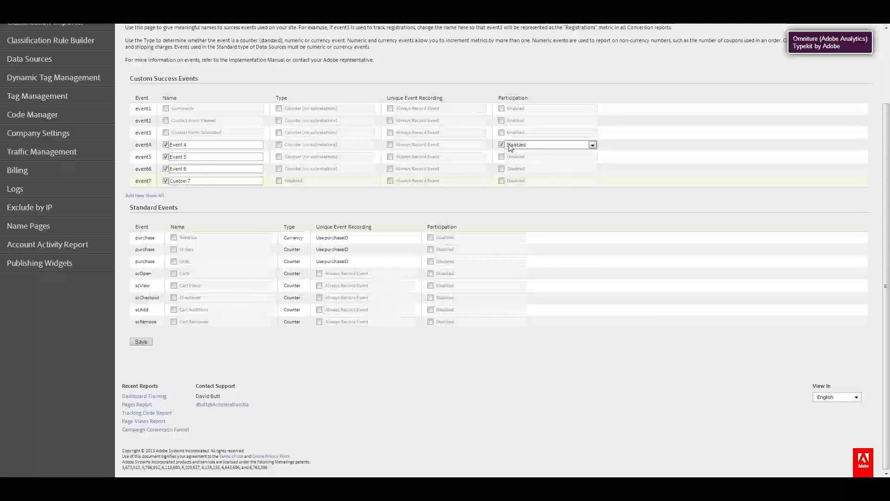
{"action": "left_click", "coordinate": [501, 156]}
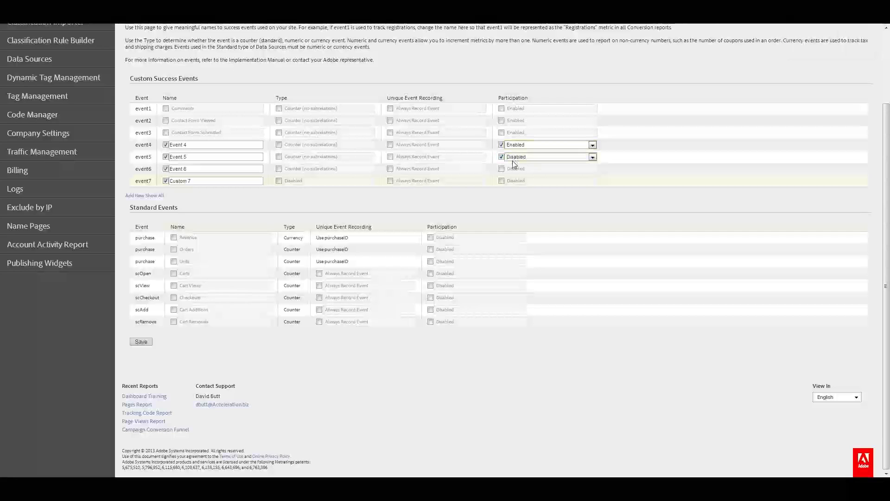
{"action": "left_click", "coordinate": [501, 169]}
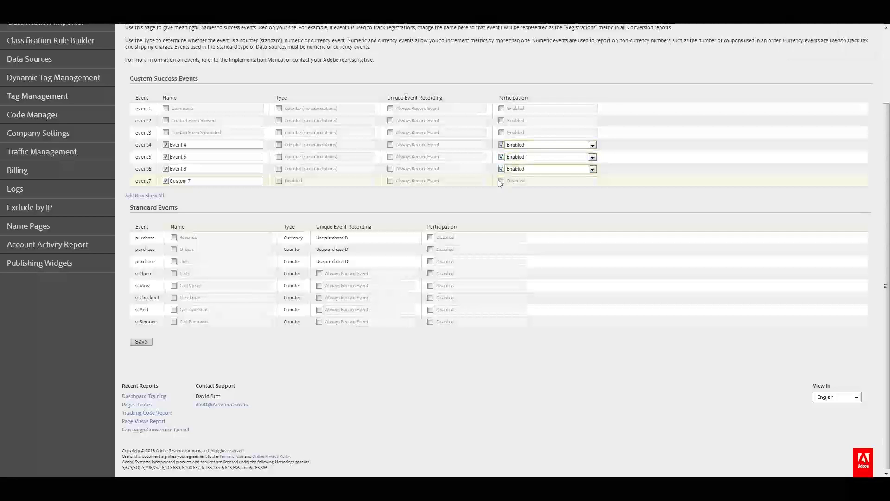
{"action": "left_click", "coordinate": [501, 181]}
Step: Rename event4 as Video Time and event5 as Video Views in the custom success events
{"action": "left_click_drag", "start_coordinate": [200, 145], "coordinate": [168, 144]}
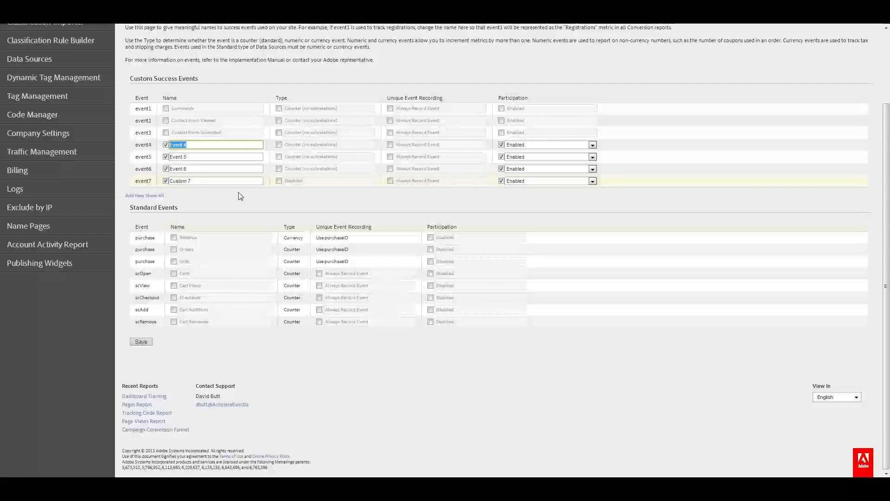
{"action": "type", "text": "Video Time"}
{"action": "left_click_drag", "start_coordinate": [197, 157], "coordinate": [166, 157]}
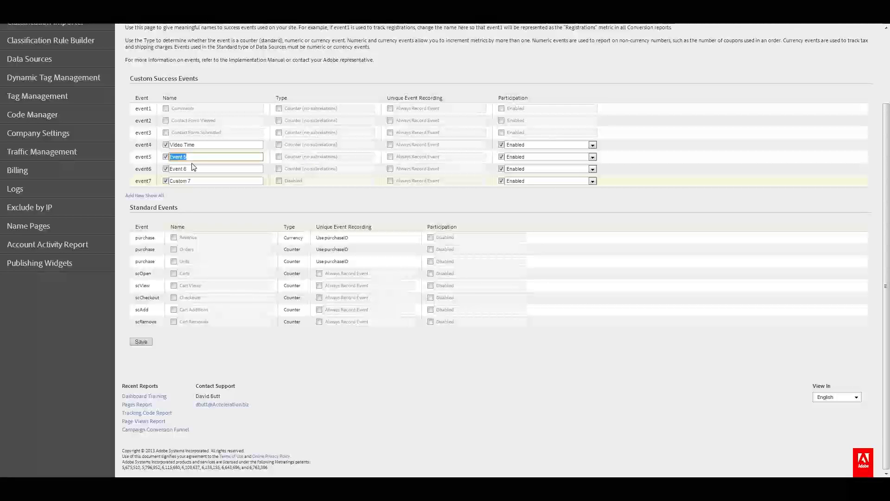
{"action": "type", "text": "Video Views"}
Step: Set the type of event4 and event5 to Counter
{"action": "left_click", "coordinate": [286, 134]}
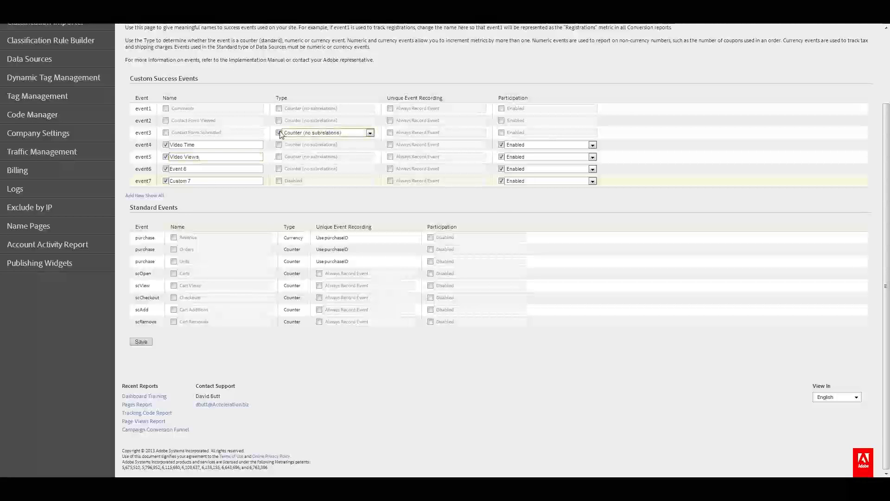
{"action": "left_click", "coordinate": [280, 133]}
{"action": "left_click", "coordinate": [340, 145]}
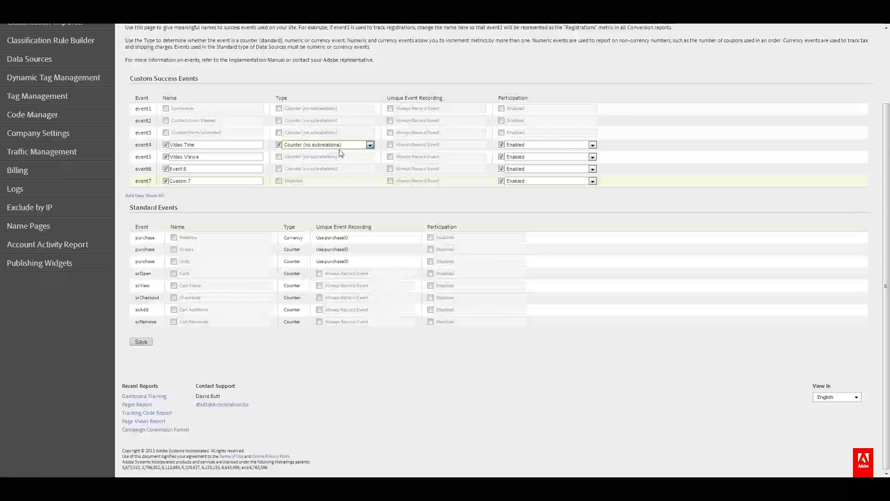
{"action": "left_click", "coordinate": [328, 162]}
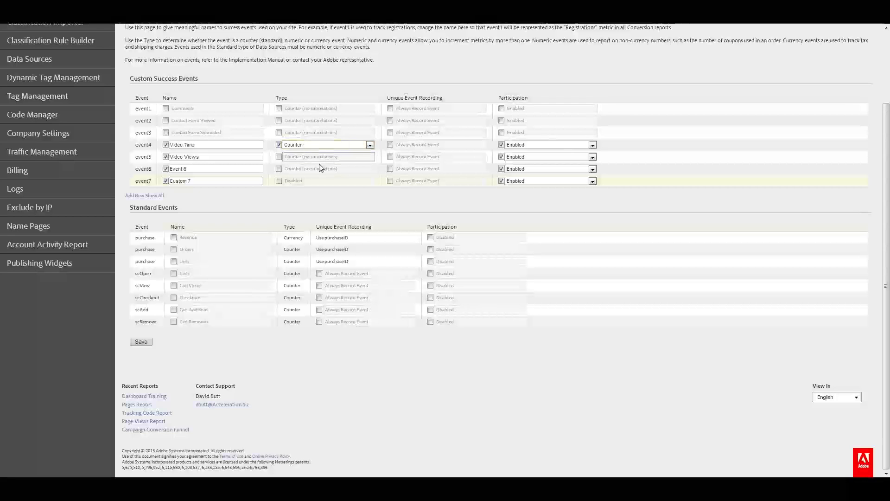
{"action": "left_click", "coordinate": [278, 157]}
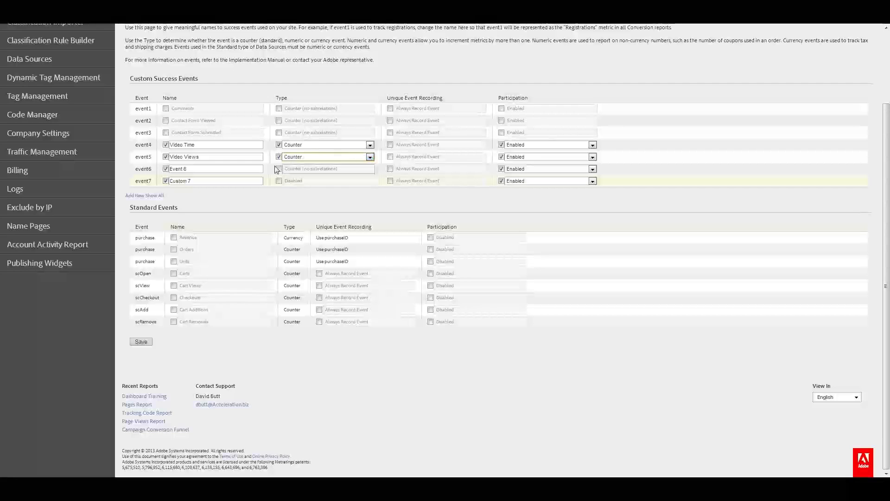
Step: Rename event6 as Video Completes and set its type to Counter
{"action": "left_click_drag", "start_coordinate": [188, 169], "coordinate": [164, 176]}
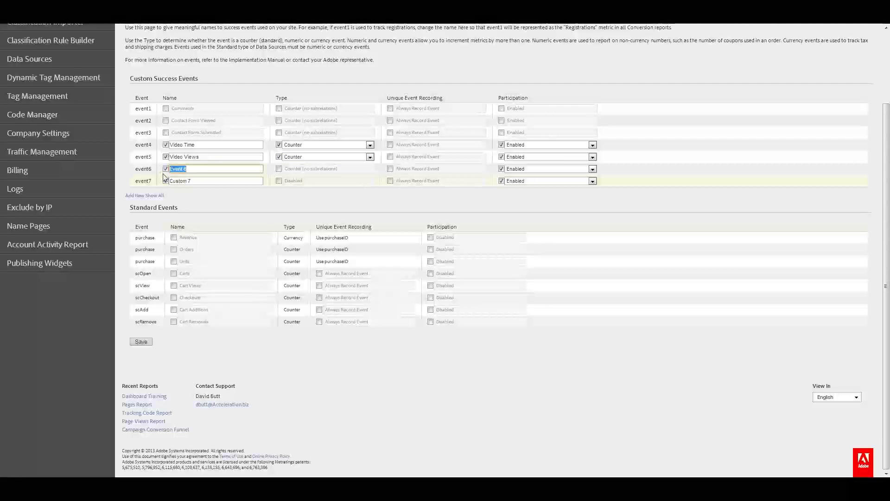
{"action": "type", "text": "Video Completes"}
{"action": "left_click", "coordinate": [279, 169]}
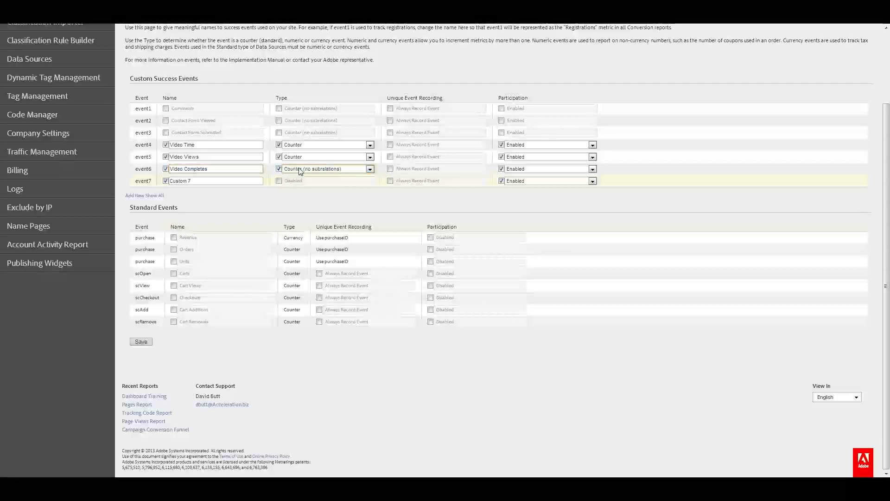
{"action": "left_click", "coordinate": [301, 192]}
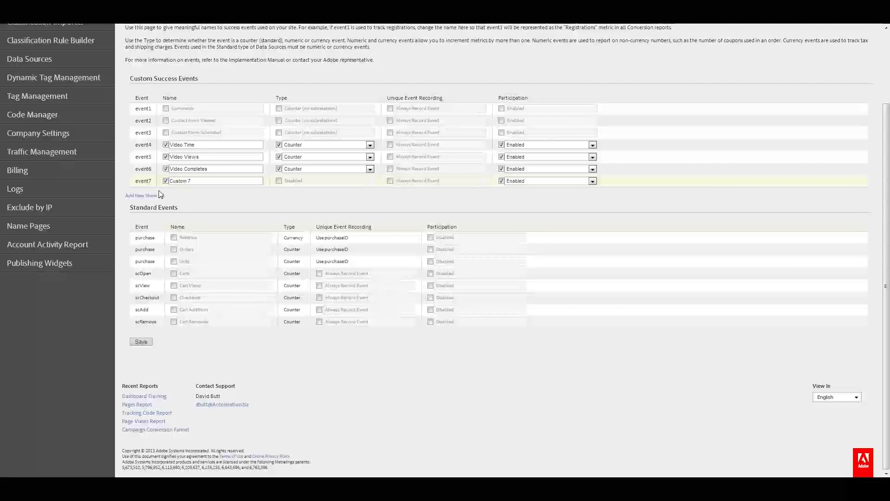
Step: Rename event7 as Video Segment Views with type Counter, and save the success events, accepting the warning
{"action": "left_click_drag", "start_coordinate": [197, 181], "coordinate": [142, 180]}
{"action": "type", "text": "Video Segment"}
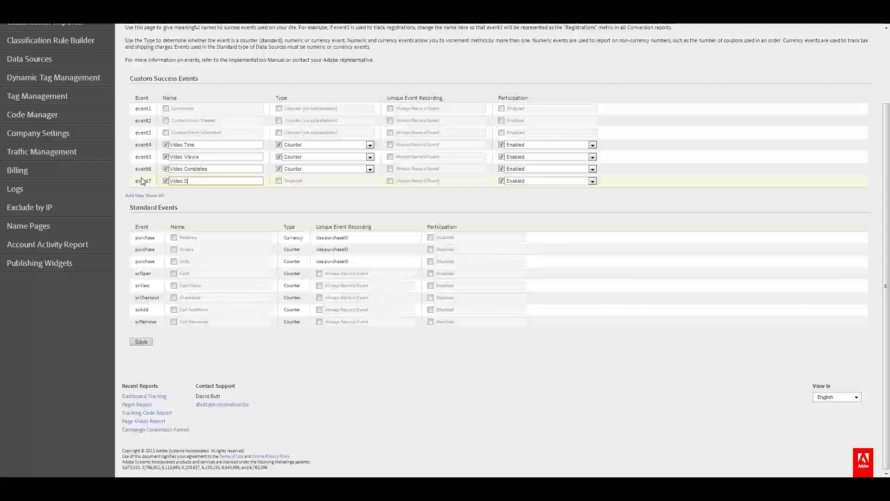
{"action": "type", "text": "ews"}
{"action": "left_click", "coordinate": [279, 180]}
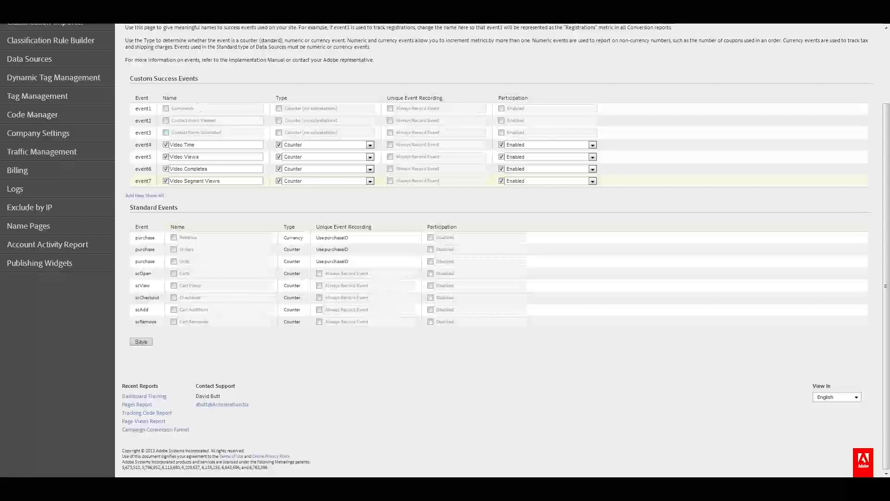
{"action": "left_click", "coordinate": [139, 343]}
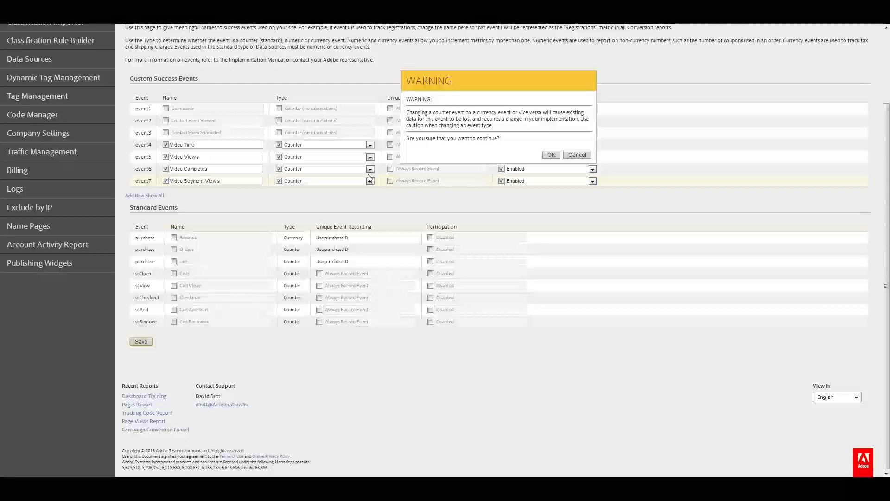
{"action": "left_click", "coordinate": [556, 156]}
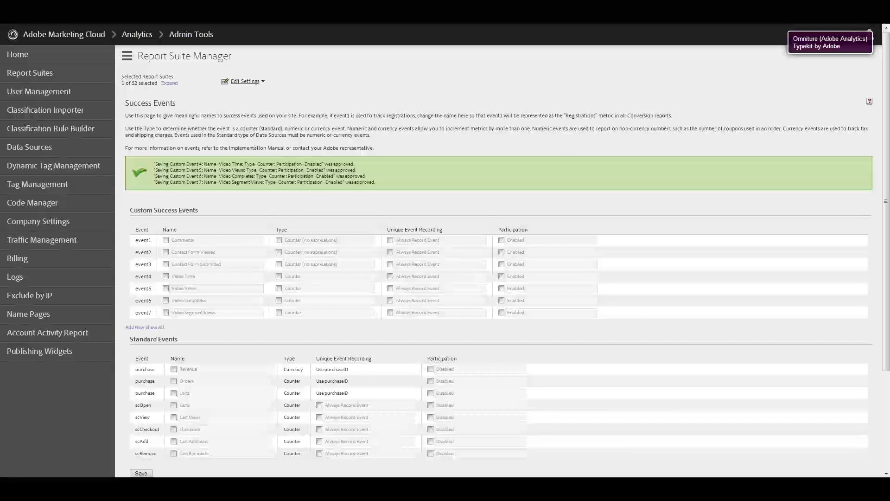
Step: Open the Traffic Variables settings of the report suite
{"action": "left_click", "coordinate": [245, 81]}
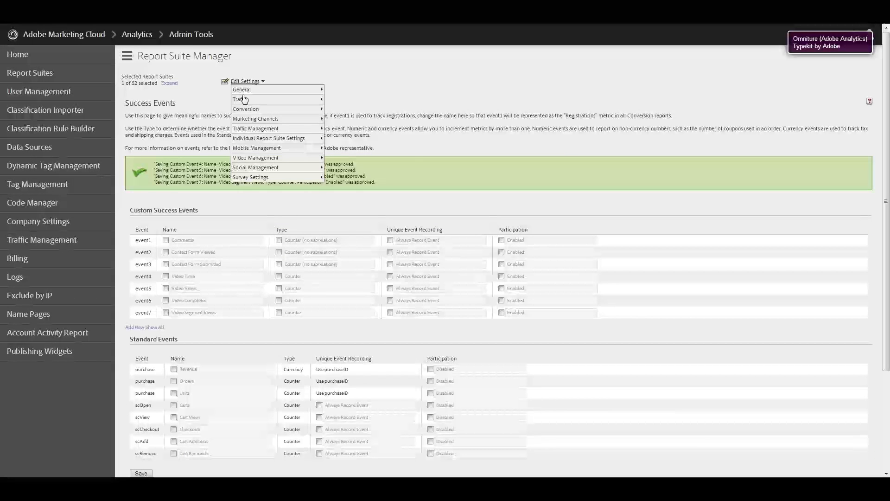
{"action": "mouse_move", "coordinate": [245, 108]}
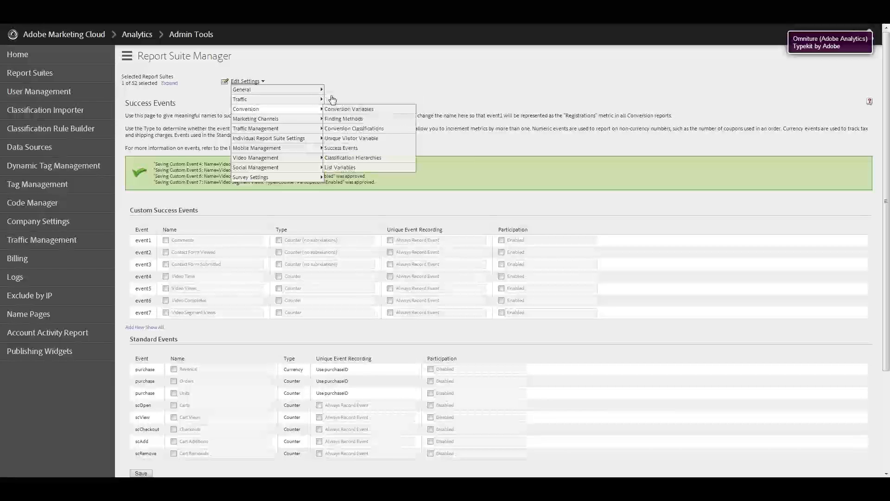
{"action": "mouse_move", "coordinate": [332, 99]}
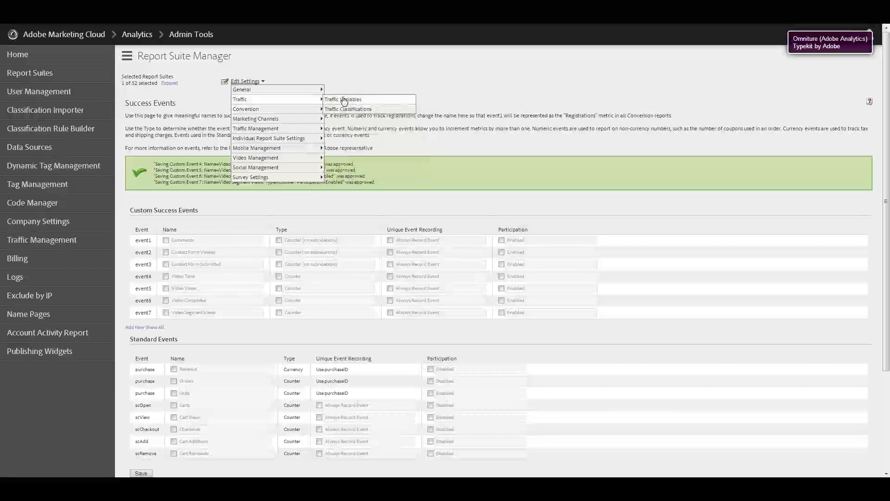
{"action": "left_click", "coordinate": [344, 99]}
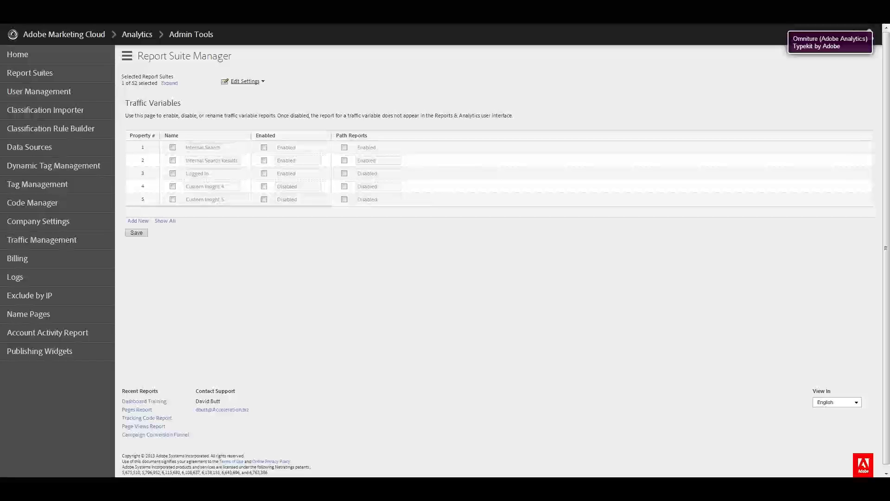
Step: Rename traffic property 4 as Video, set its Path Reports to Enabled, and save the traffic variables
{"action": "left_click", "coordinate": [172, 186]}
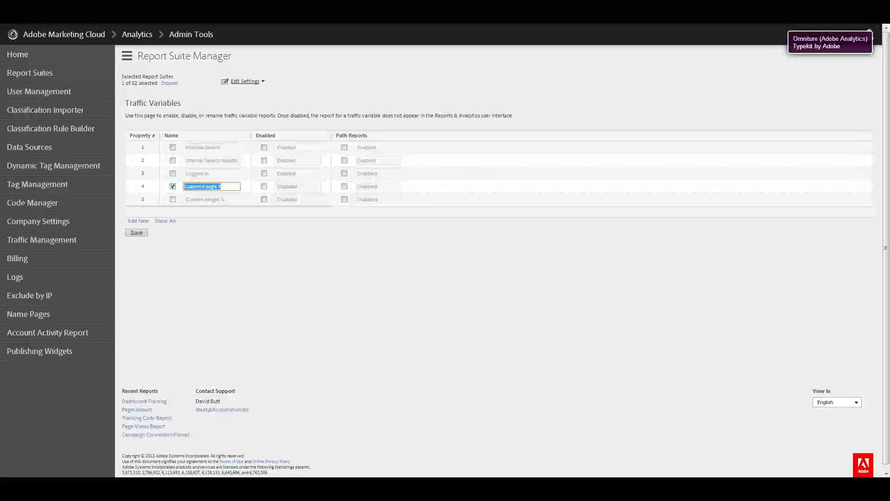
{"action": "left_click", "coordinate": [264, 186]}
{"action": "type", "text": "Video"}
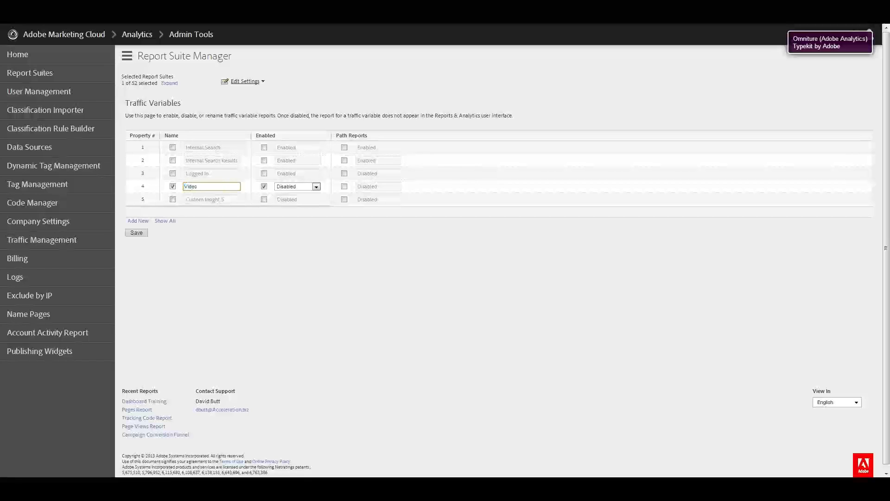
{"action": "left_click", "coordinate": [344, 185]}
{"action": "left_click", "coordinate": [396, 186]}
{"action": "left_click", "coordinate": [371, 200]}
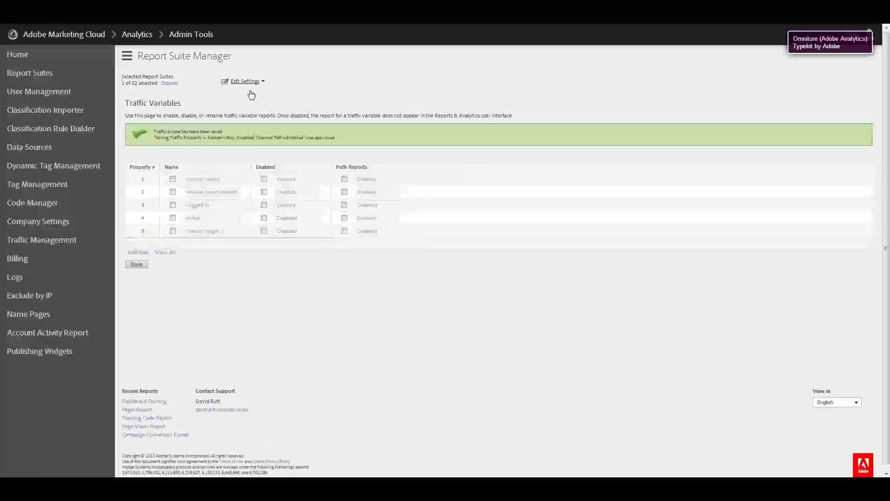
Step: Open the report suite's Video Reporting settings and continue past the introductory preparation steps to the variable assignment form
{"action": "left_click", "coordinate": [246, 82]}
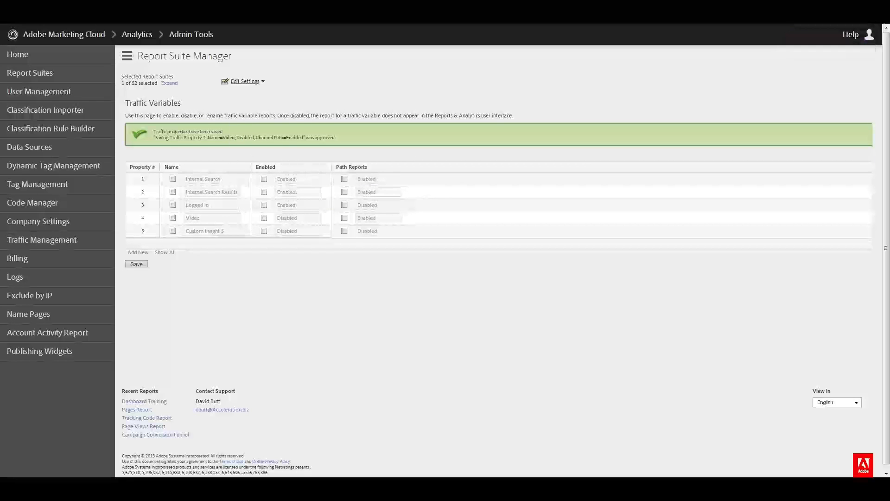
{"action": "double_click", "coordinate": [181, 222]}
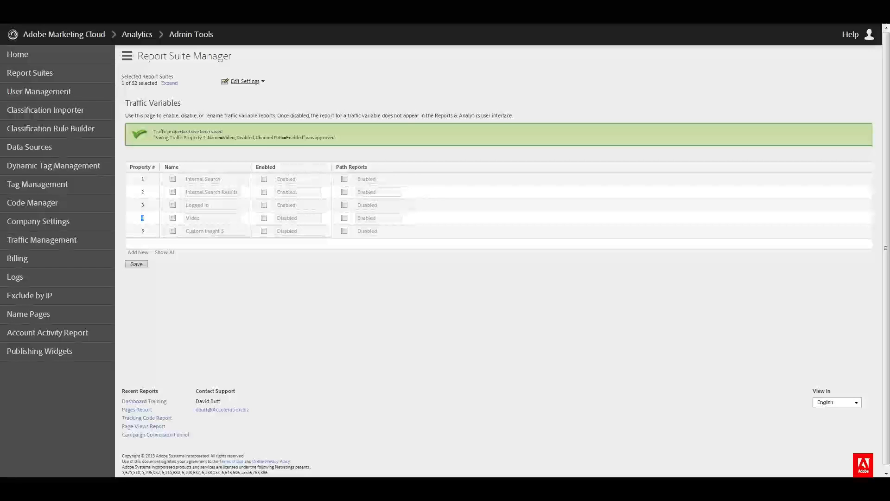
{"action": "left_click", "coordinate": [263, 82]}
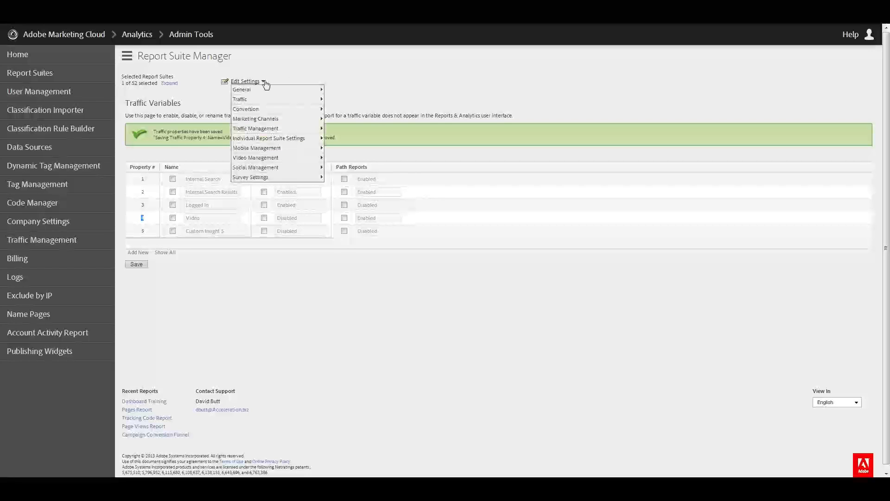
{"action": "left_click", "coordinate": [265, 83]}
{"action": "left_click", "coordinate": [264, 87]}
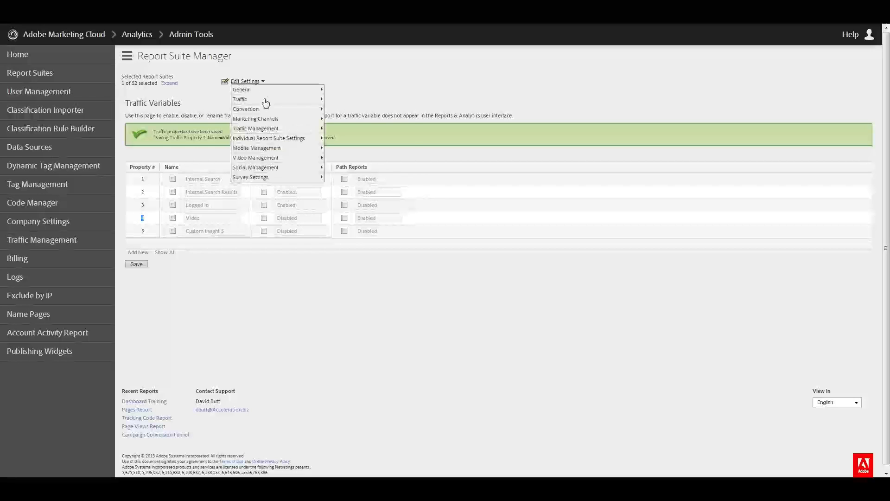
{"action": "mouse_move", "coordinate": [320, 157]}
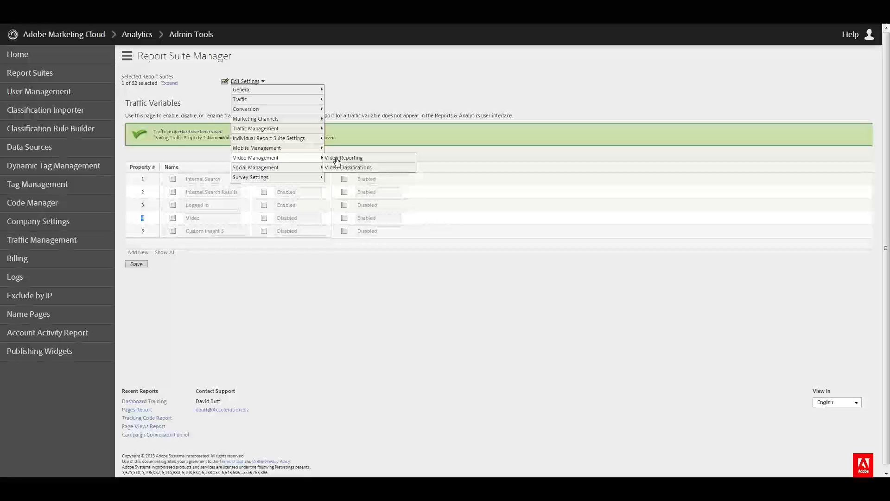
{"action": "left_click", "coordinate": [366, 160]}
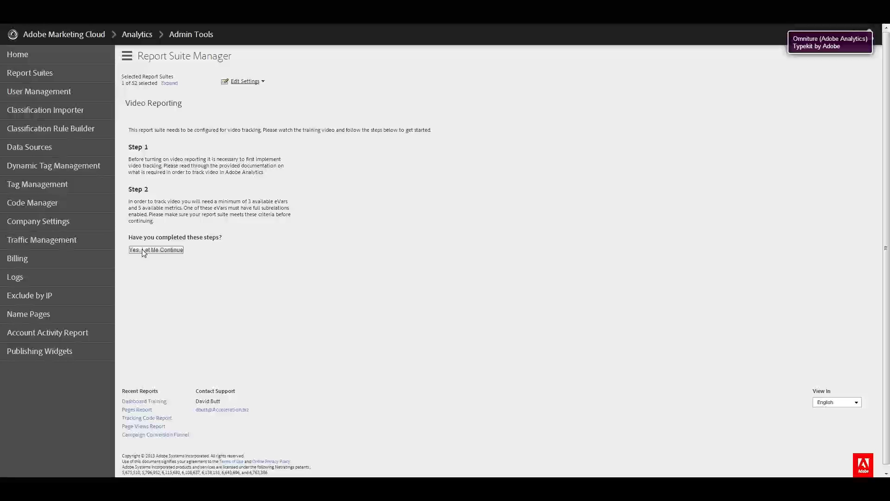
{"action": "left_click", "coordinate": [144, 251]}
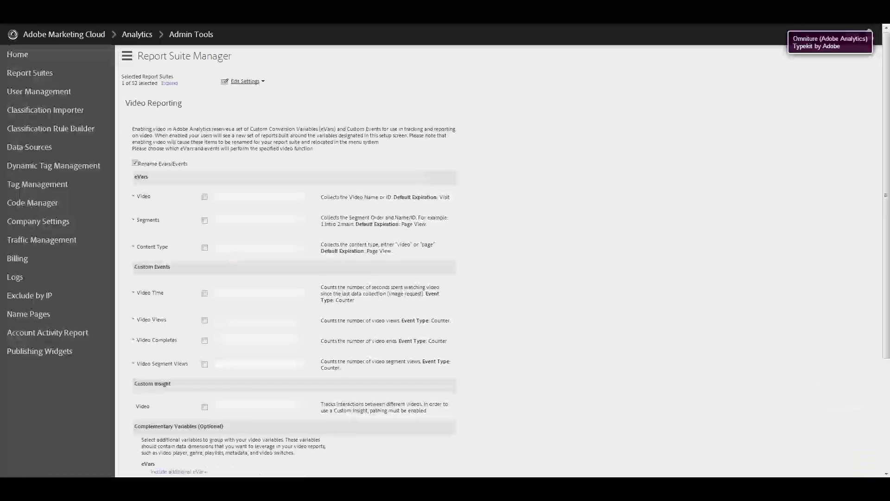
Step: Assign the Video, Segments and Content Type eVars to their matching video reporting functions
{"action": "scroll", "coordinate": [211, 152], "scroll_direction": "down", "scroll_amount": 2}
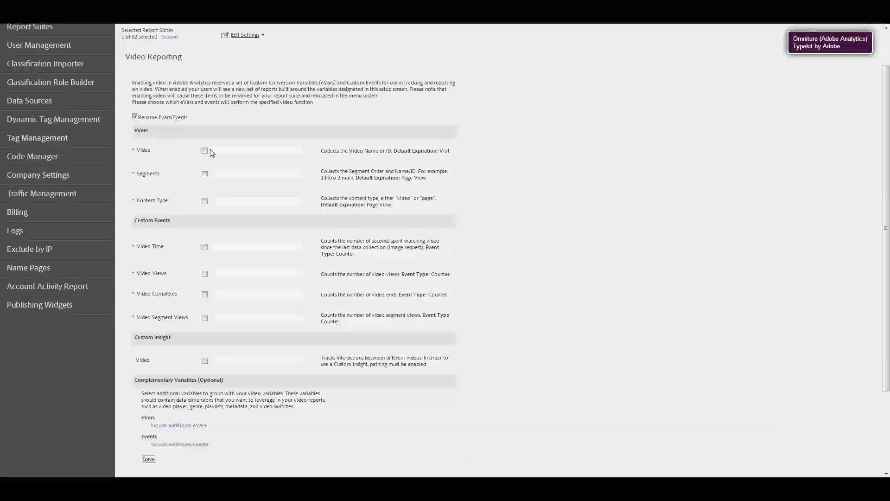
{"action": "left_click", "coordinate": [205, 151]}
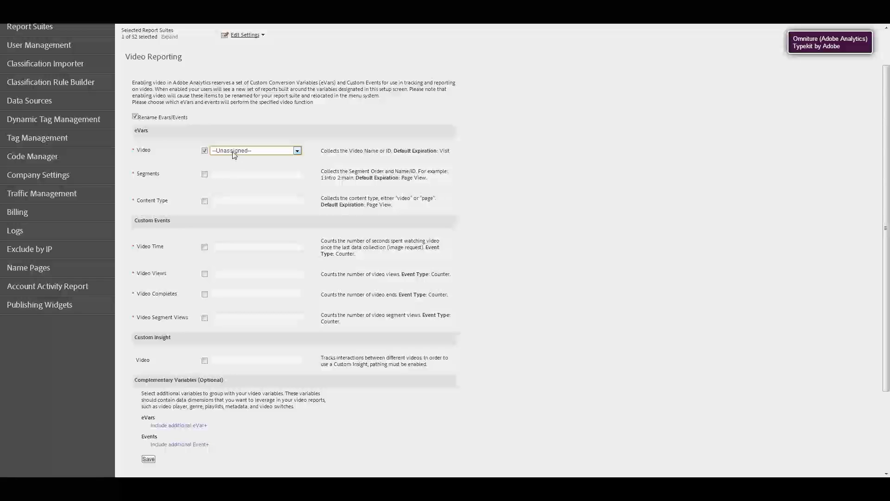
{"action": "left_click", "coordinate": [211, 176]}
{"action": "left_click", "coordinate": [205, 175]}
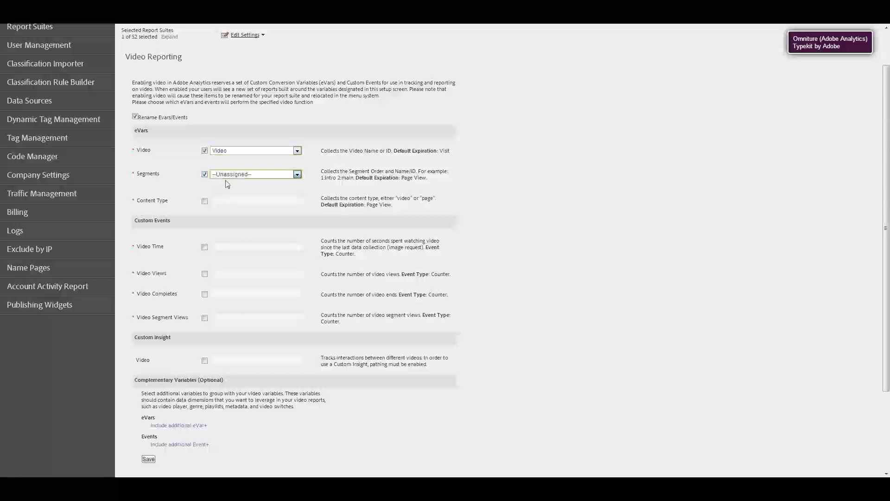
{"action": "left_click", "coordinate": [205, 201]}
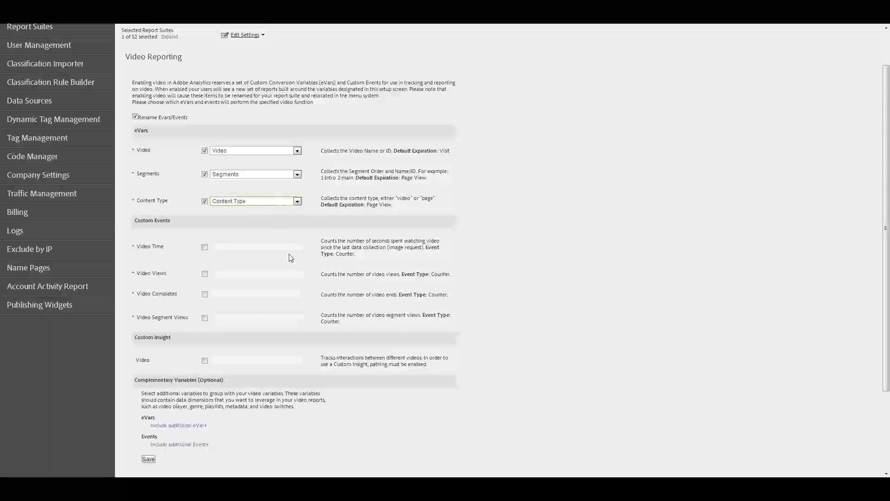
Step: Enable the Video Time, Video Views, Video Completes and Video Segment Views custom events for video reporting
{"action": "scroll", "coordinate": [288, 254], "scroll_direction": "down", "scroll_amount": 2}
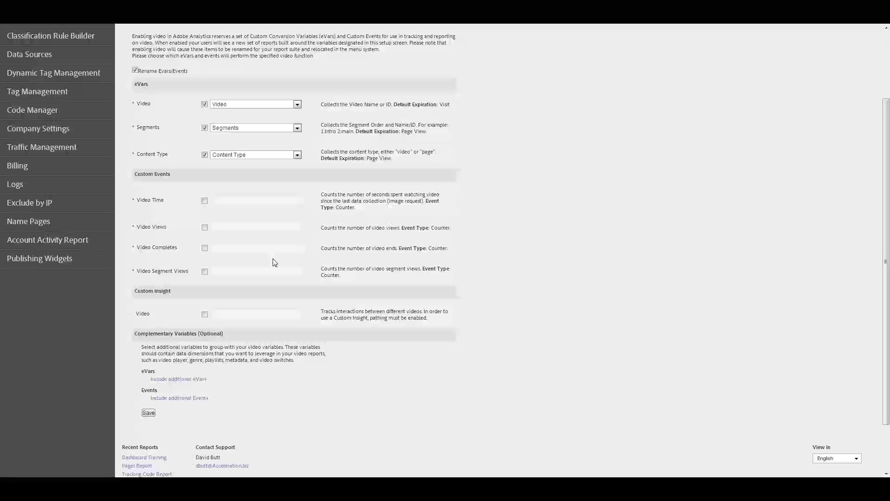
{"action": "left_click", "coordinate": [204, 202]}
{"action": "left_click", "coordinate": [205, 227]}
{"action": "left_click", "coordinate": [204, 248]}
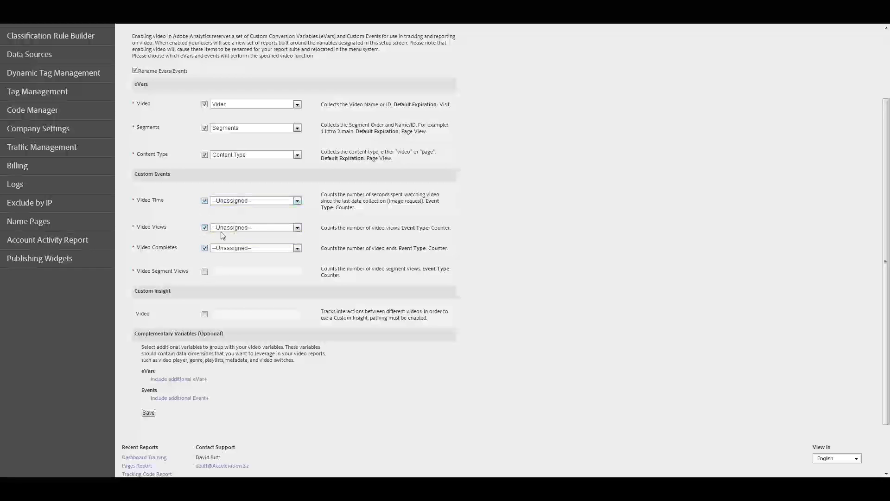
{"action": "left_click", "coordinate": [204, 271]}
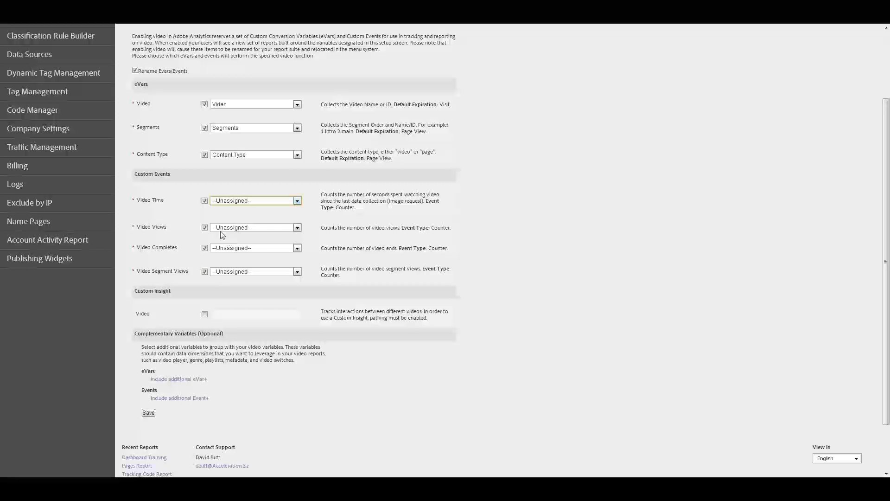
Step: Assign the Video Time, Video Views, Video Completes and Video Segment Views success events to their matching custom event functions
{"action": "left_click", "coordinate": [221, 232]}
{"action": "left_click", "coordinate": [229, 228]}
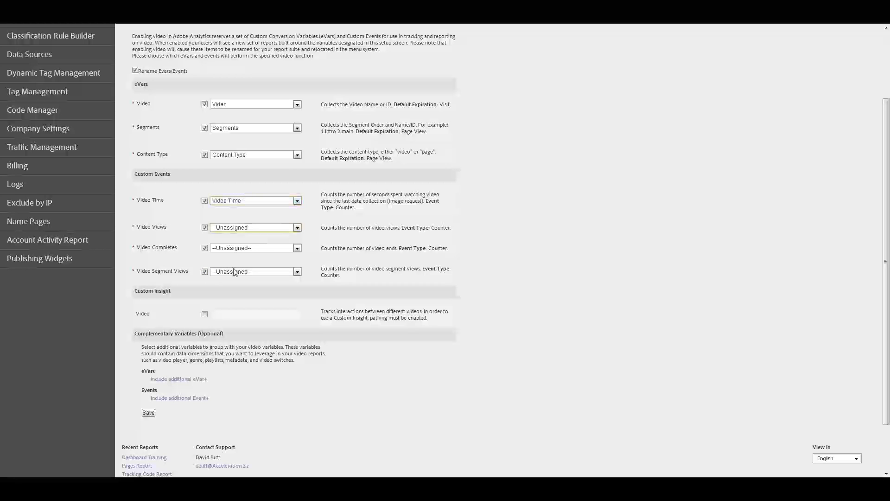
{"action": "left_click", "coordinate": [234, 268]}
{"action": "left_click", "coordinate": [229, 251]}
{"action": "left_click", "coordinate": [228, 277]}
{"action": "left_click", "coordinate": [229, 272]}
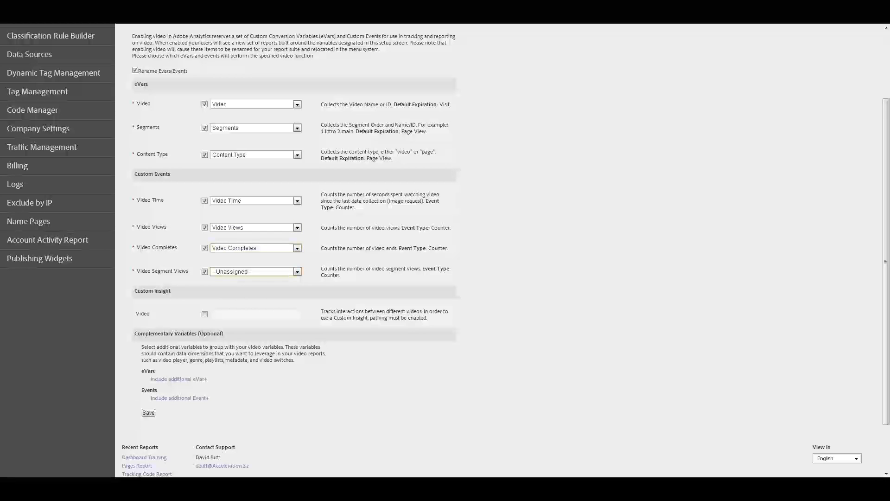
{"action": "left_click", "coordinate": [256, 302]}
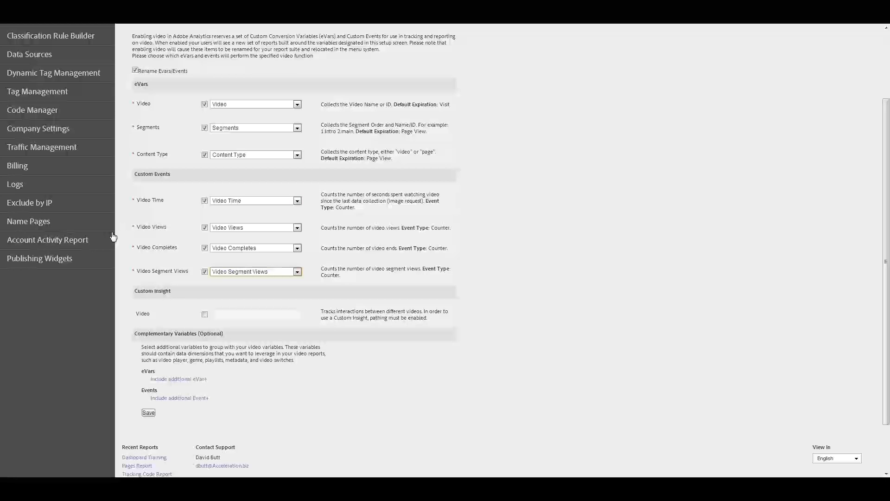
Step: Enable the Video custom insight, assign the Video traffic property to it, and save the video reporting settings
{"action": "left_click", "coordinate": [204, 315]}
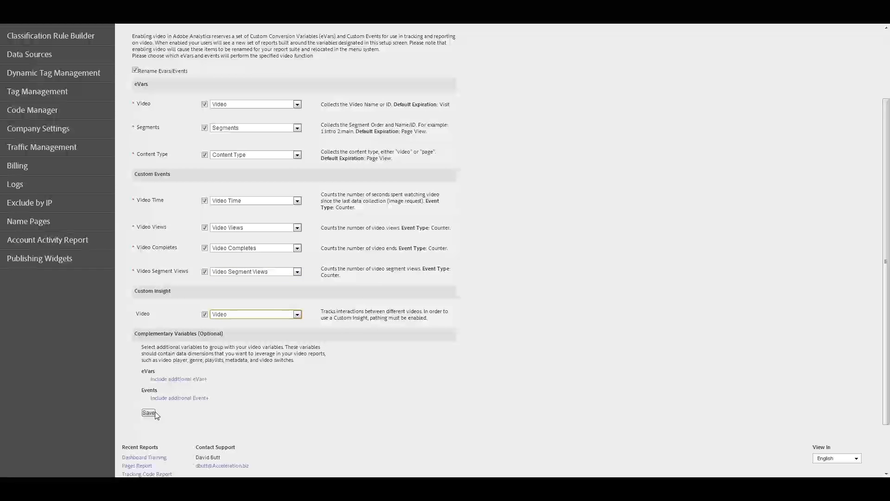
{"action": "left_click", "coordinate": [151, 413]}
{"action": "left_click", "coordinate": [552, 142]}
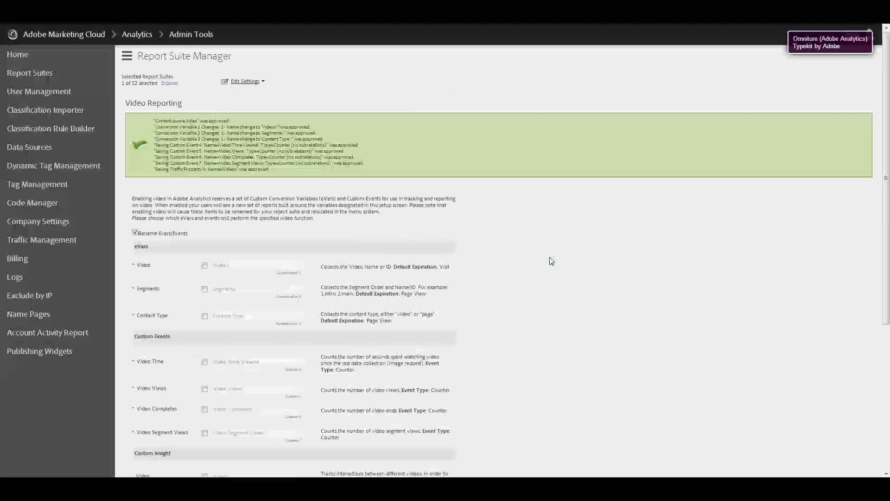
Step: Review the saved eVar, custom event and custom insight assignments in the Video Reporting settings
{"action": "scroll", "coordinate": [552, 260], "scroll_direction": "down", "scroll_amount": 2}
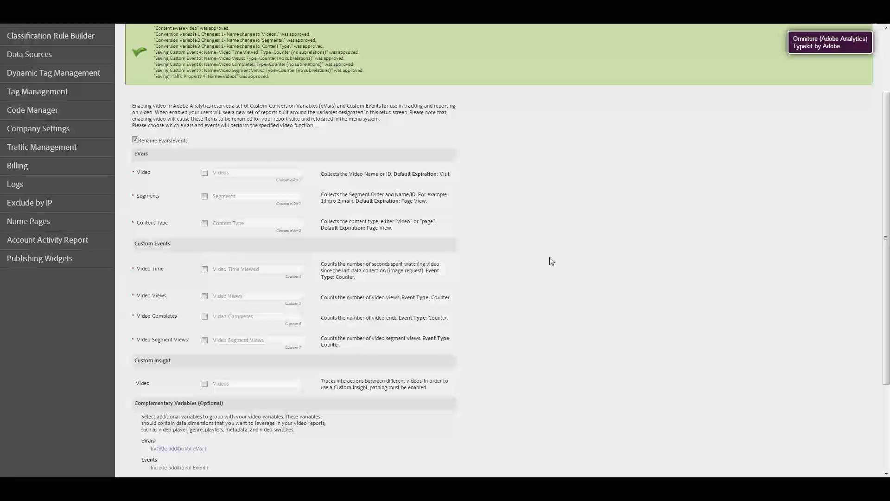
{"action": "scroll", "coordinate": [552, 261], "scroll_direction": "down", "scroll_amount": 2}
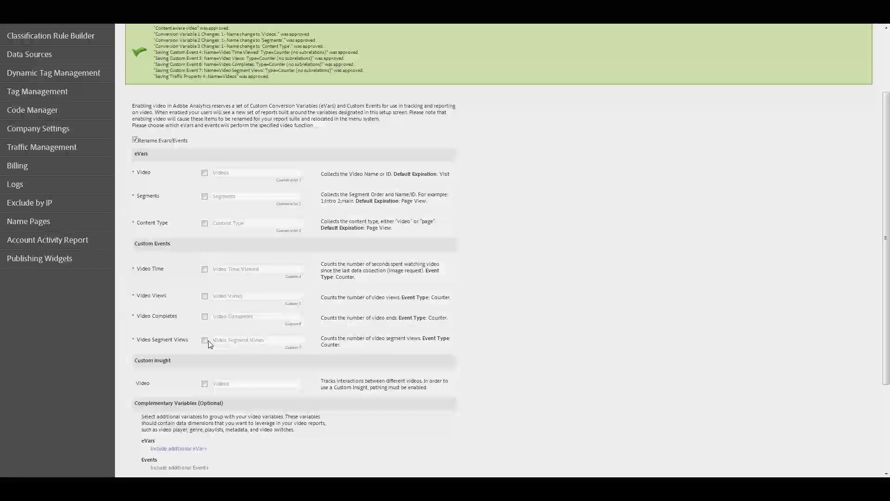
{"action": "scroll", "coordinate": [210, 344], "scroll_direction": "down", "scroll_amount": 2}
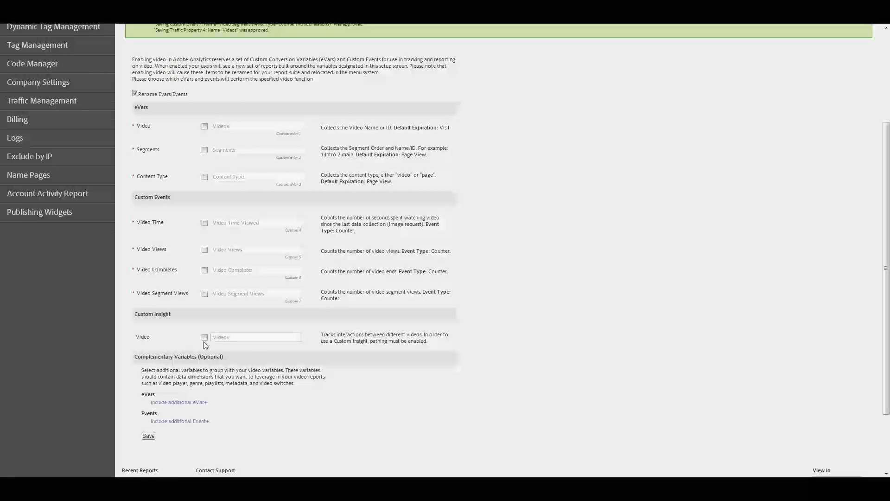
{"action": "scroll", "coordinate": [272, 421], "scroll_direction": "up", "scroll_amount": 3}
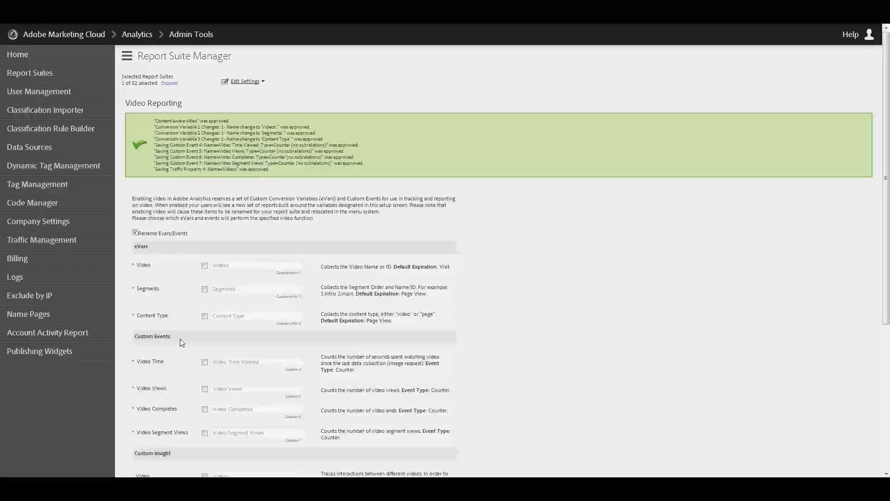
{"action": "scroll", "coordinate": [182, 342], "scroll_direction": "down", "scroll_amount": 5}
{"action": "scroll", "coordinate": [94, 79], "scroll_direction": "up", "scroll_amount": 5}
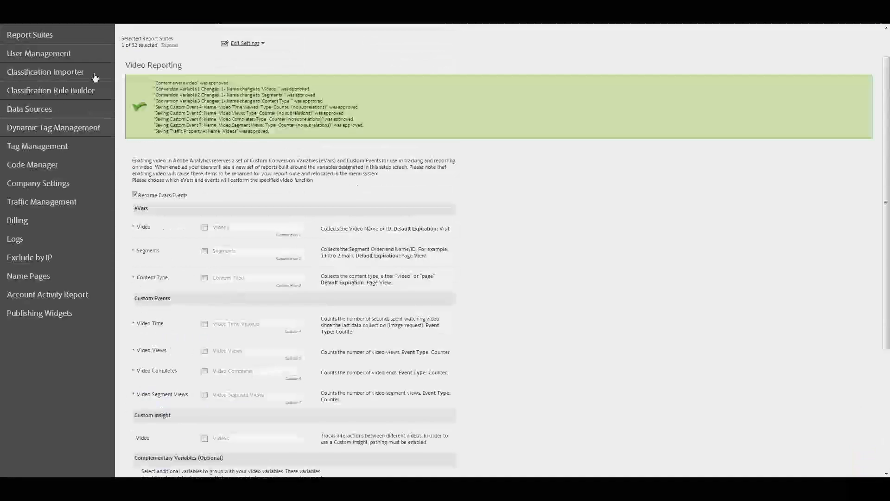
Step: Go to Reports & Analytics and open the Video Overview report
{"action": "left_click", "coordinate": [42, 52]}
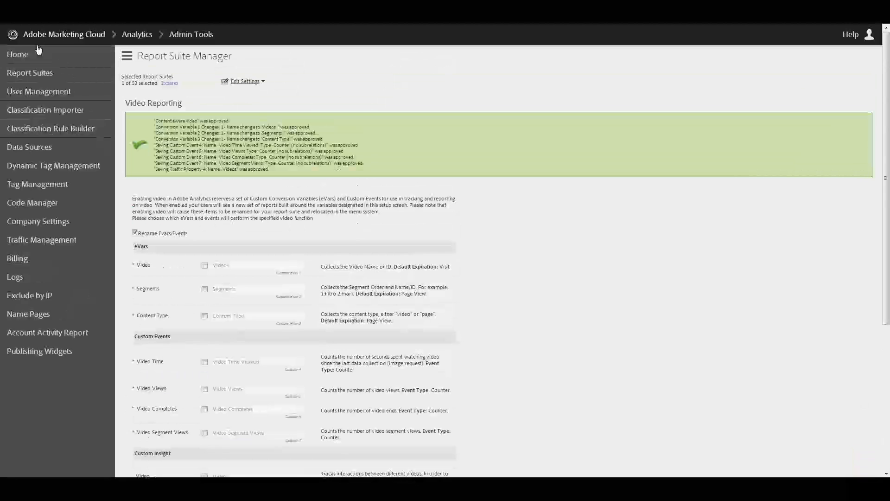
{"action": "mouse_move", "coordinate": [100, 54]}
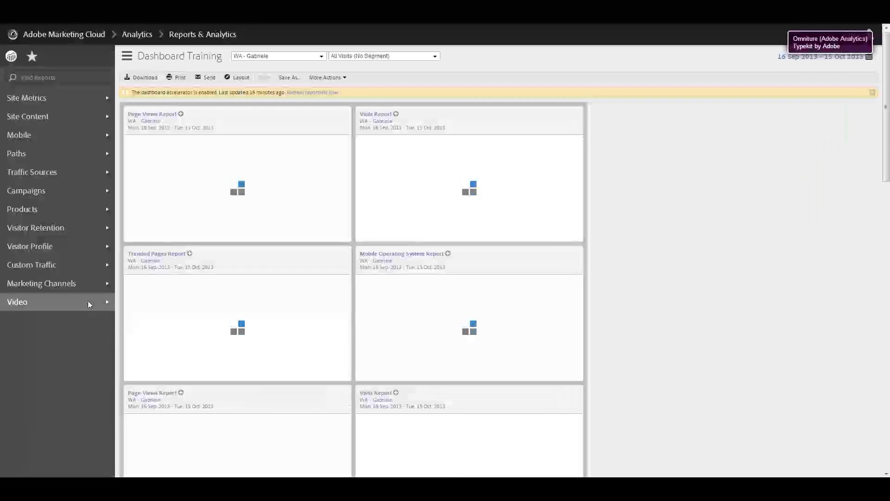
{"action": "mouse_move", "coordinate": [82, 304]}
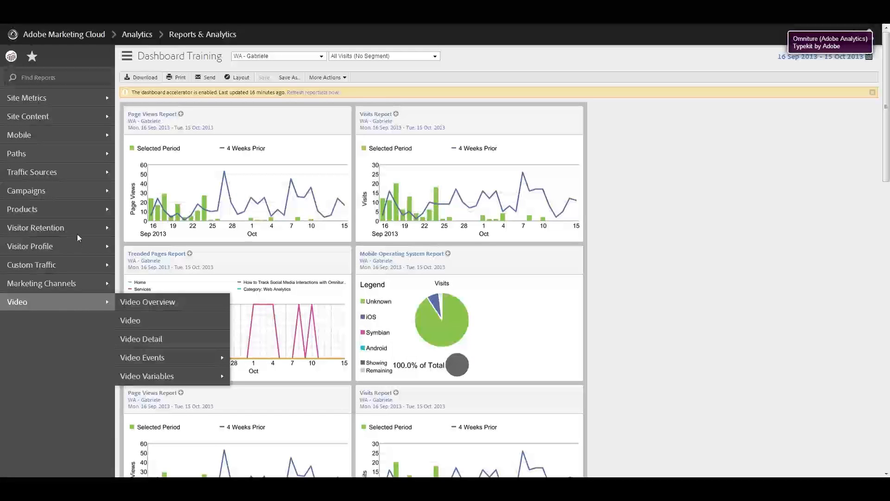
{"action": "mouse_move", "coordinate": [111, 304]}
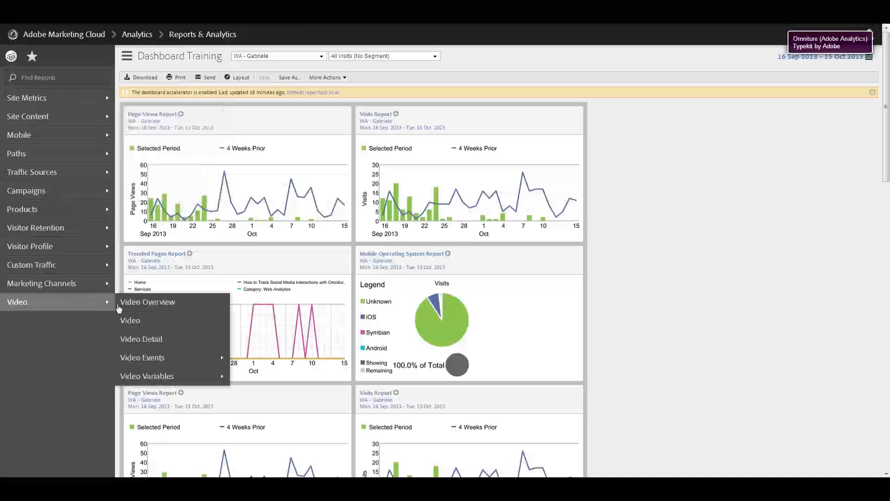
{"action": "left_click", "coordinate": [119, 307]}
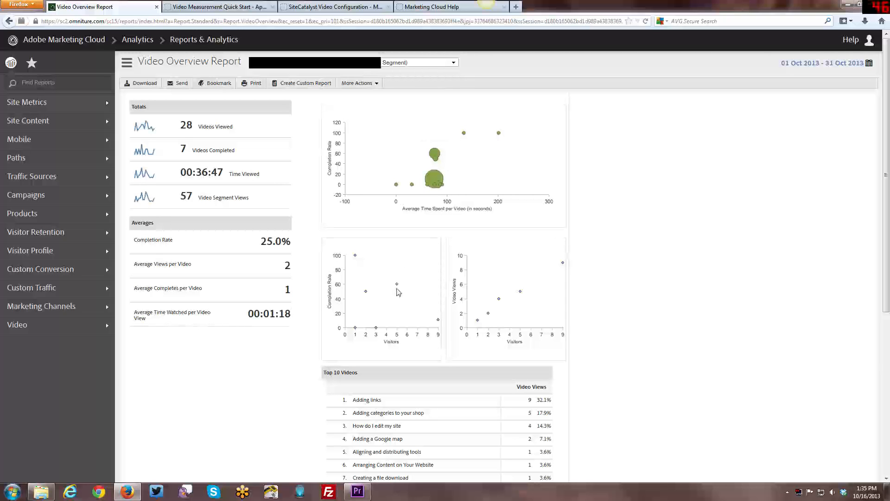
Step: Examine the Video Overview report's visitor charts and Top 10 Videos list, and look through the other available video reports and video events
{"action": "mouse_move", "coordinate": [520, 292]}
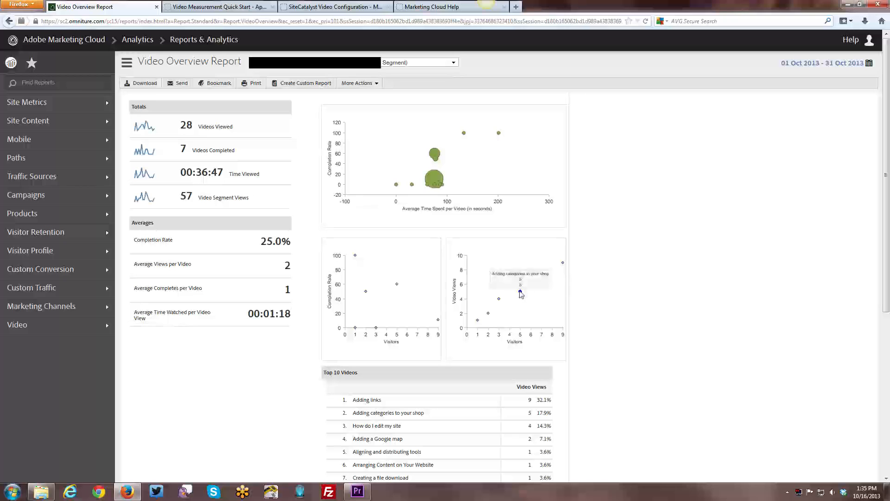
{"action": "mouse_move", "coordinate": [397, 284]}
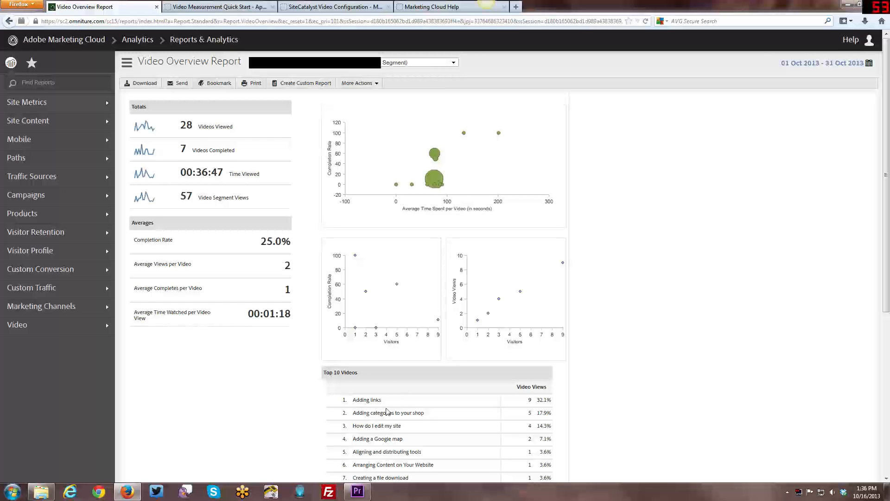
{"action": "scroll", "coordinate": [388, 412], "scroll_direction": "down", "scroll_amount": 3}
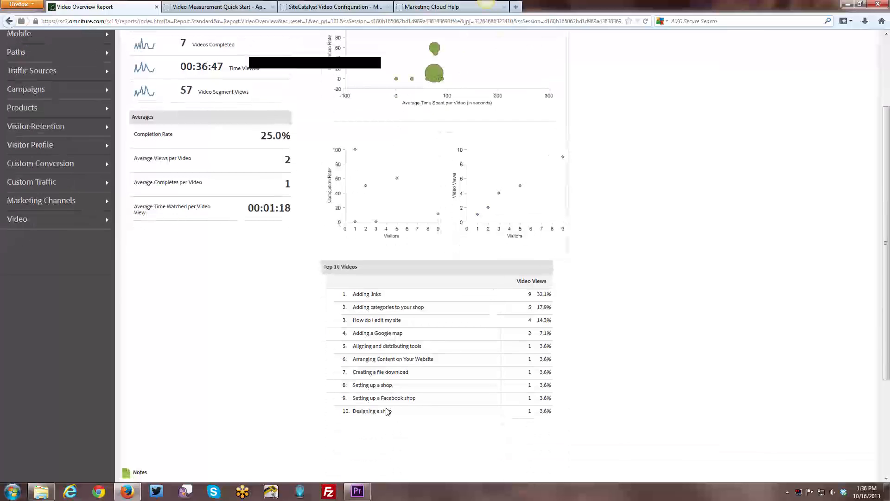
{"action": "scroll", "coordinate": [388, 408], "scroll_direction": "up", "scroll_amount": 1}
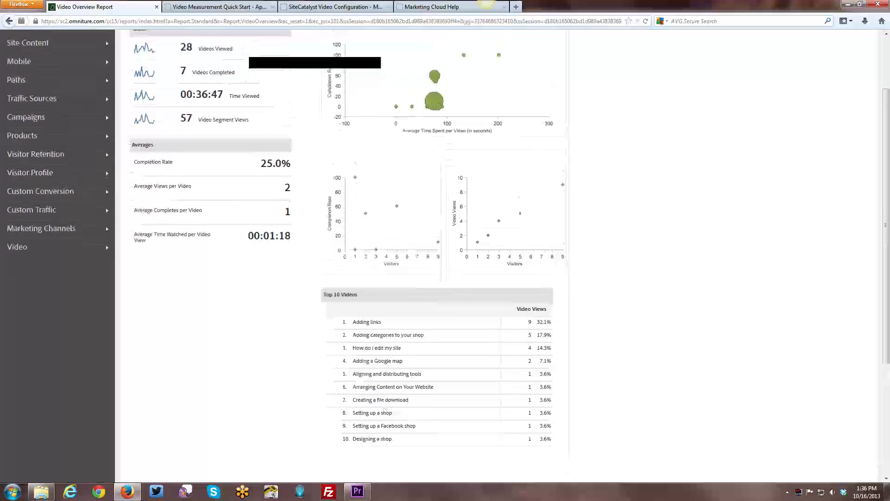
{"action": "scroll", "coordinate": [383, 369], "scroll_direction": "up", "scroll_amount": 4}
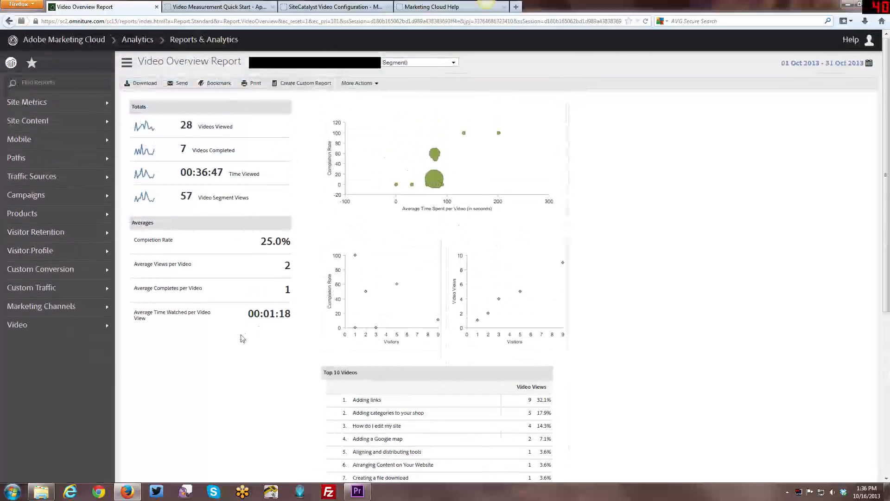
{"action": "mouse_move", "coordinate": [47, 328]}
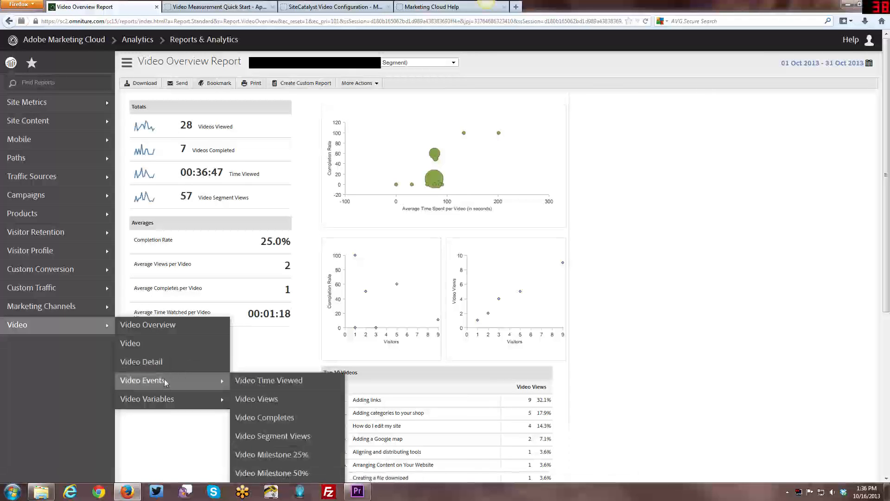
{"action": "mouse_move", "coordinate": [158, 389]}
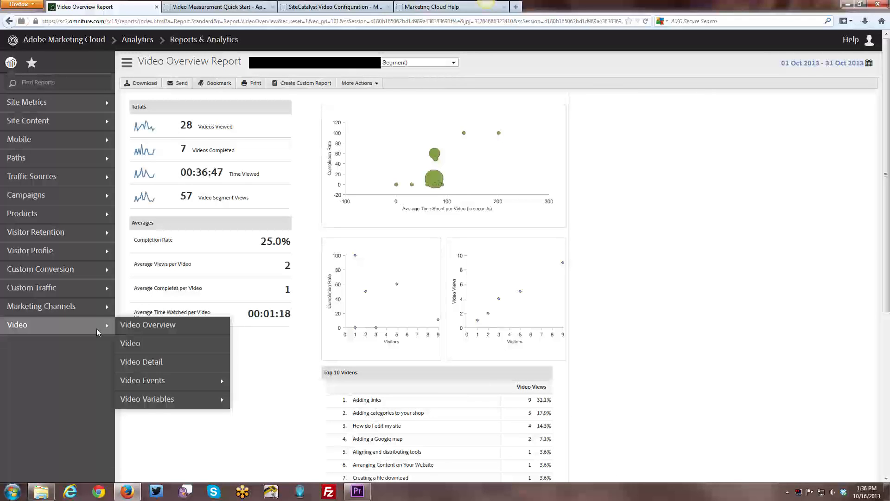